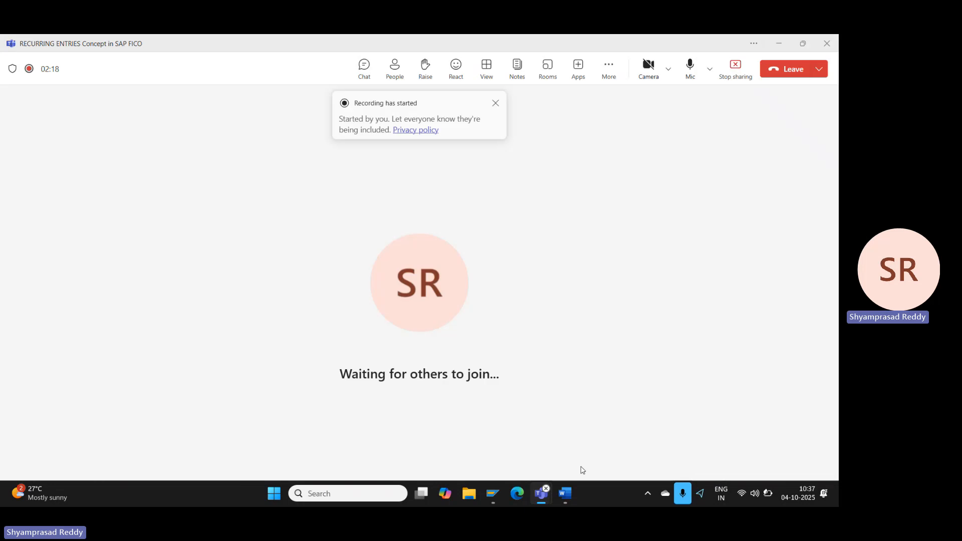
# Step: Switch to the Word document and review the rent expense journal entry in the recurring entry example
pyautogui.click(565, 494)
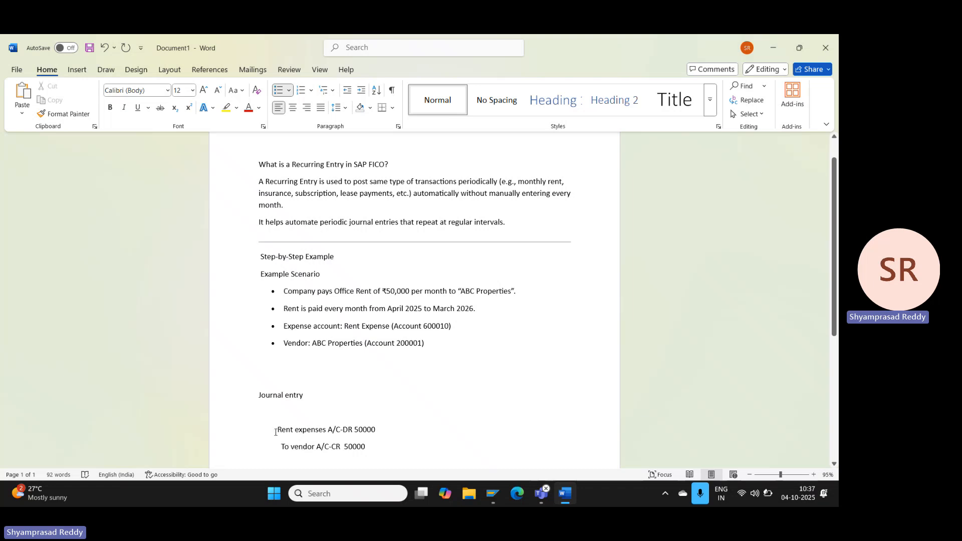
pyautogui.moveTo(275, 434); pyautogui.dragTo(383, 431)
pyautogui.click(374, 446)
pyautogui.moveTo(493, 494)
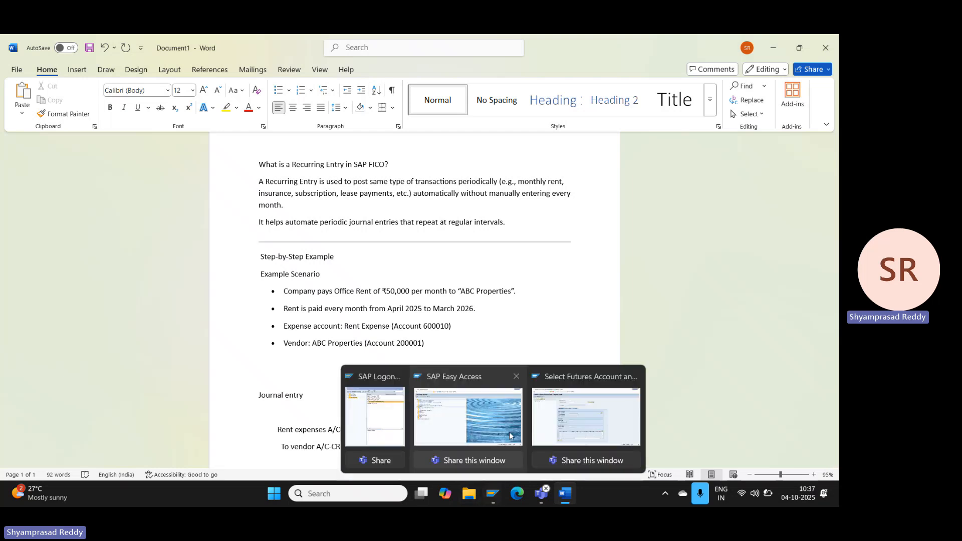
pyautogui.click(509, 432)
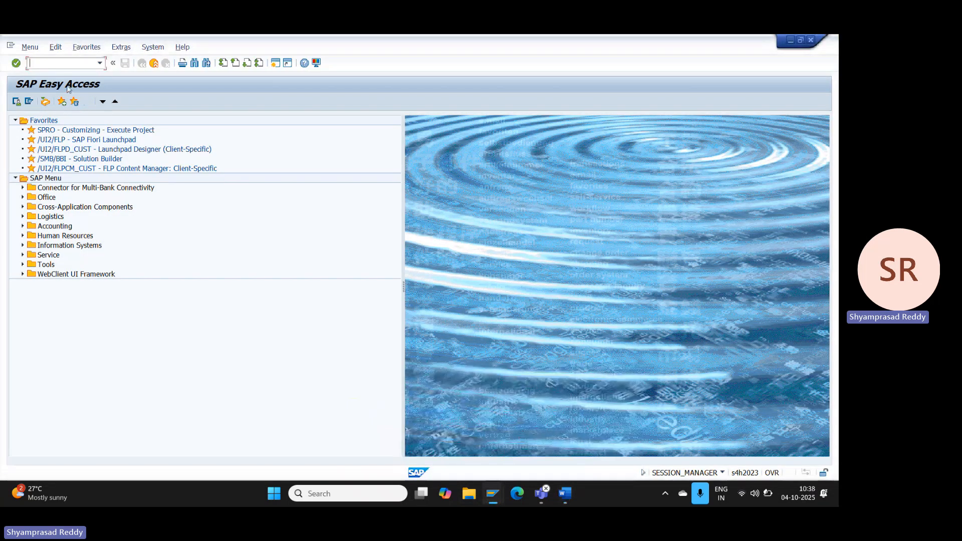
pyautogui.write('F')
pyautogui.press('BackSpace')
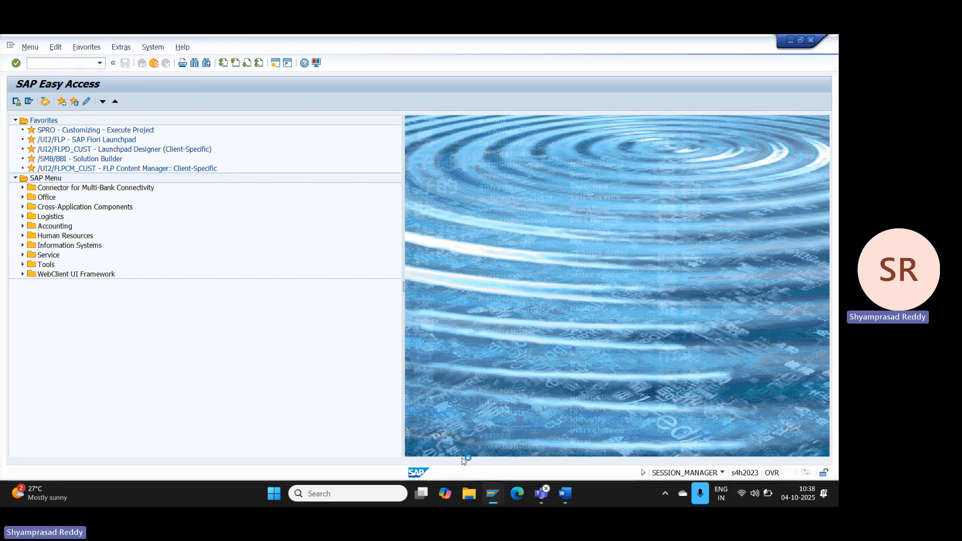
# Step: Open the SAP system from SAP Logon and log on to client 100 with the user ID and account password
pyautogui.moveTo(485, 493)
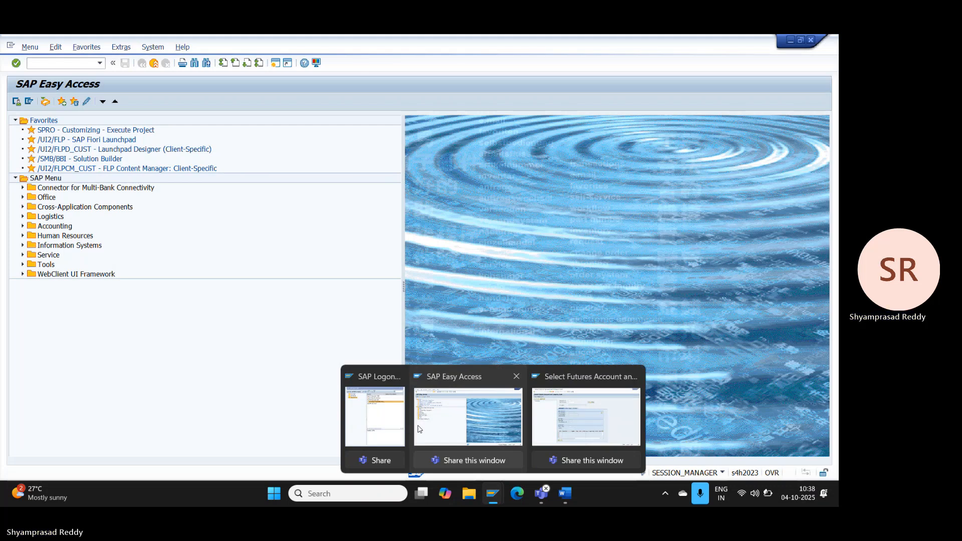
pyautogui.click(380, 421)
pyautogui.doubleClick(592, 152)
pyautogui.press('Down')
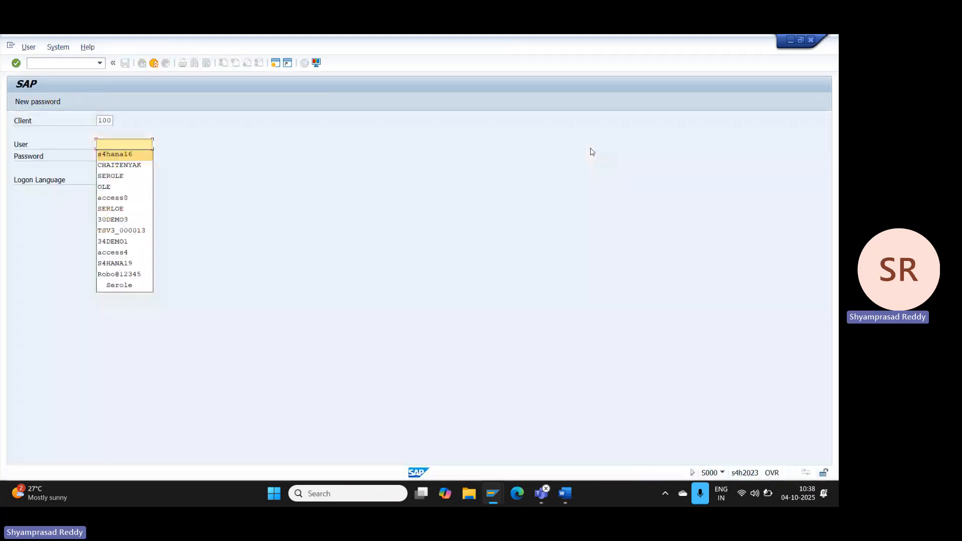
pyautogui.press('Return')
pyautogui.press('Tab')
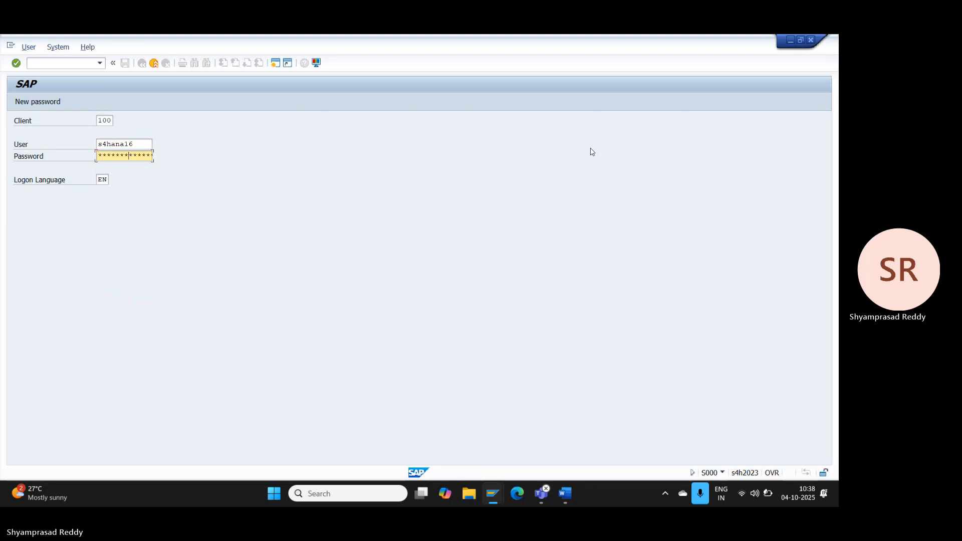
pyautogui.press('Return')
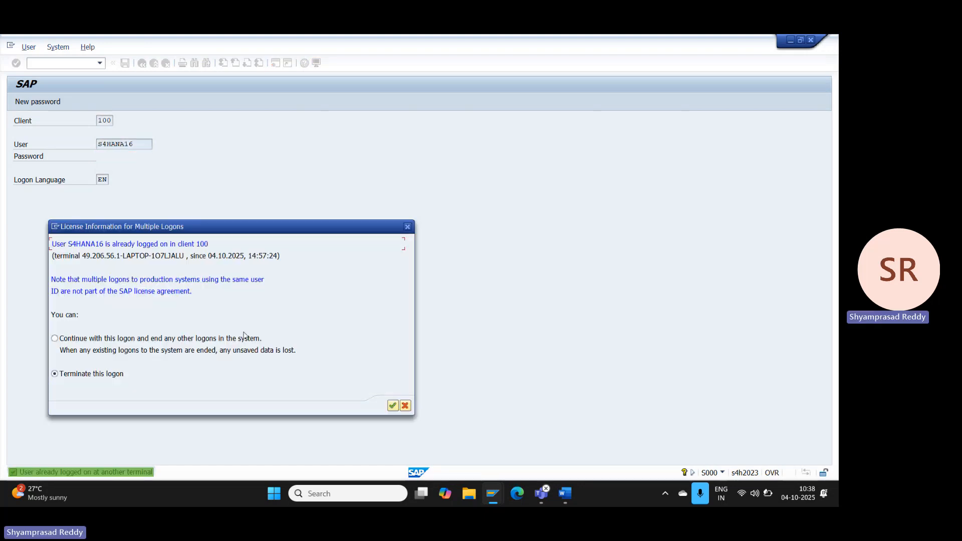
# Step: Continue with this logon while ending any other logons, and dismiss the broken connection error
pyautogui.click(244, 337)
pyautogui.press('Return')
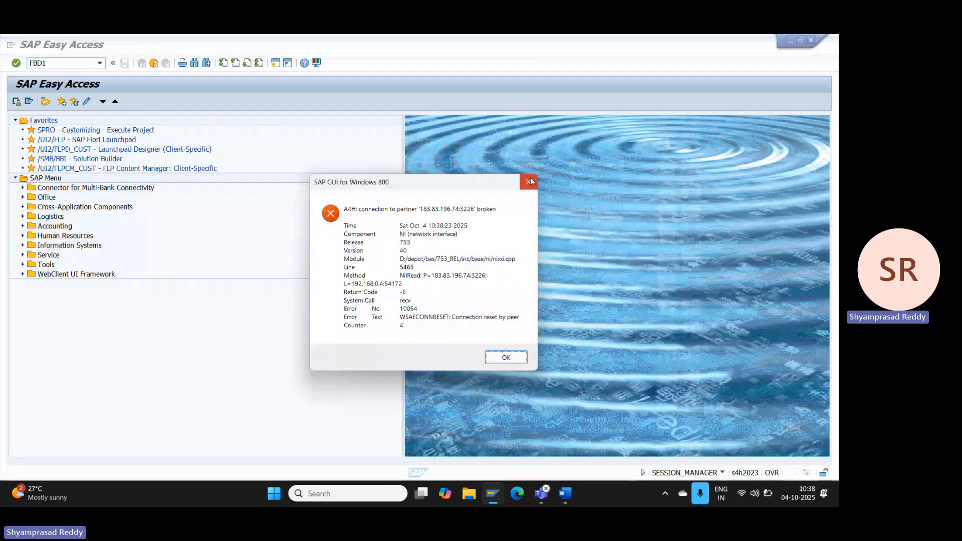
pyautogui.click(530, 182)
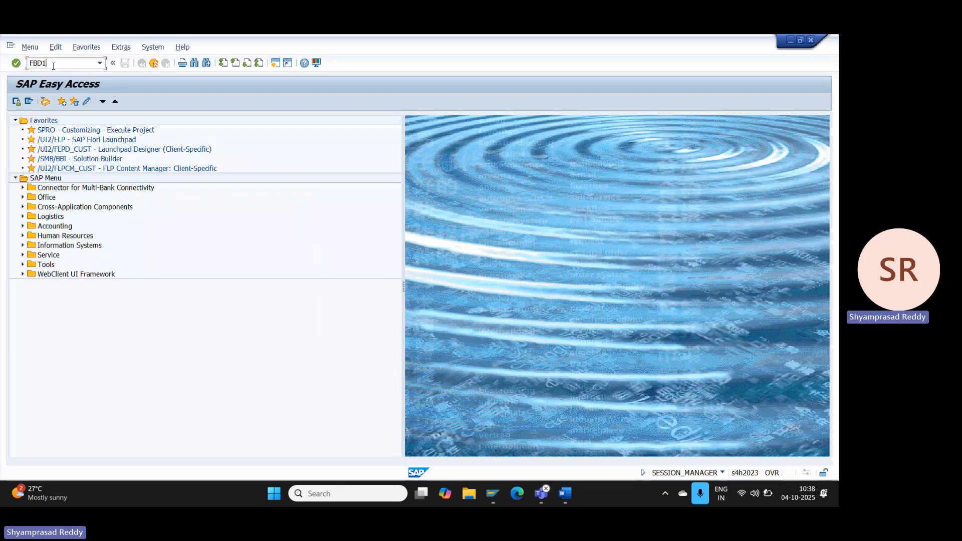
# Step: Start transaction FBD1 and enter company code TCS for the recurring entry
pyautogui.press('Return')
pyautogui.write('TCS')
pyautogui.press('Tab')
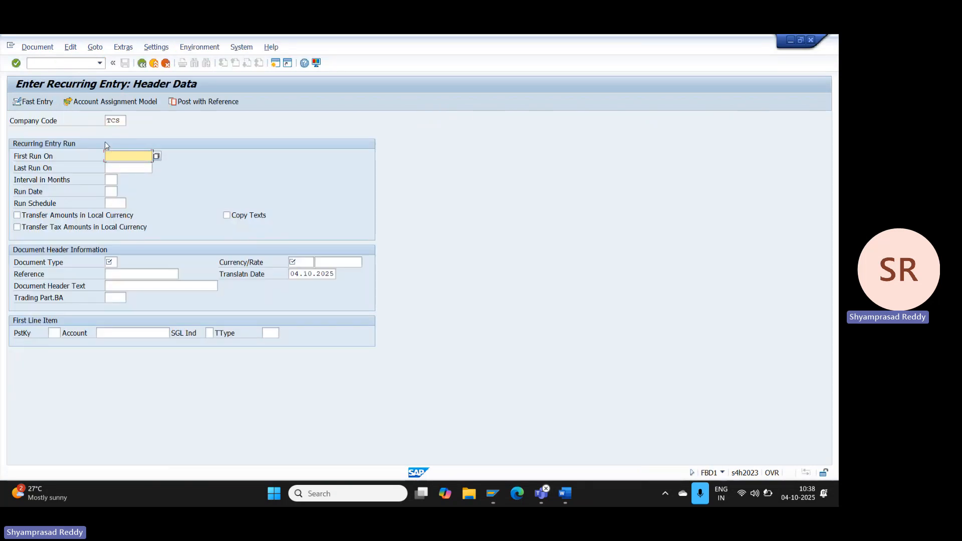
# Step: Set the recurring entry's first run to 01.04.2025 and last run to 31.03.2026
pyautogui.press('Down')
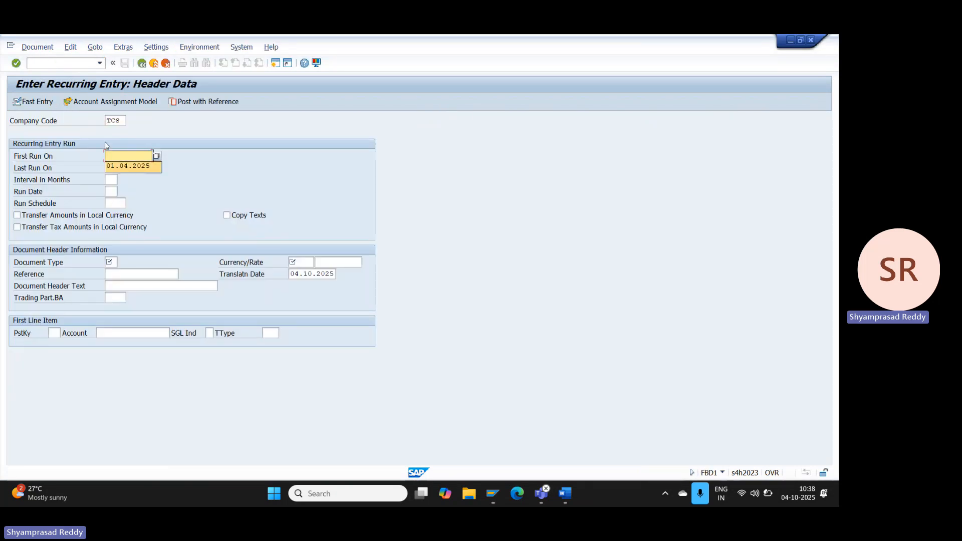
pyautogui.click(121, 167)
pyautogui.press('Down')
pyautogui.press('Return')
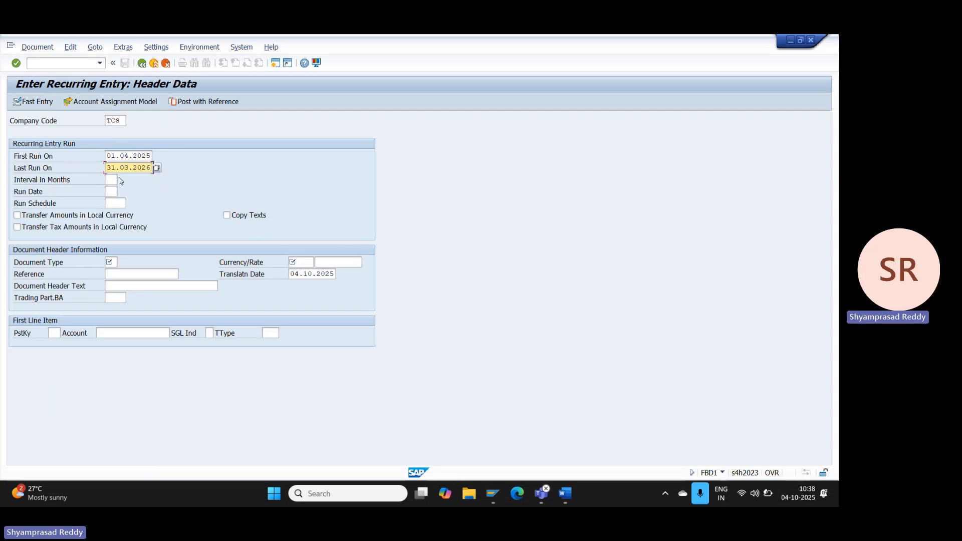
# Step: Set the recurring entry's interval in months to 01 and its run date to 01
pyautogui.click(116, 179)
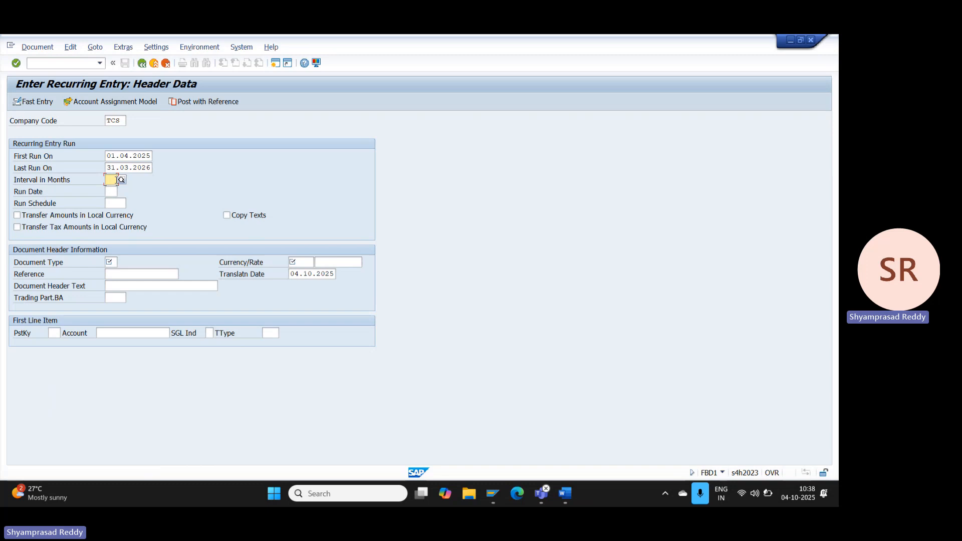
pyautogui.click(122, 183)
pyautogui.click(150, 234)
pyautogui.click(111, 192)
pyautogui.click(122, 193)
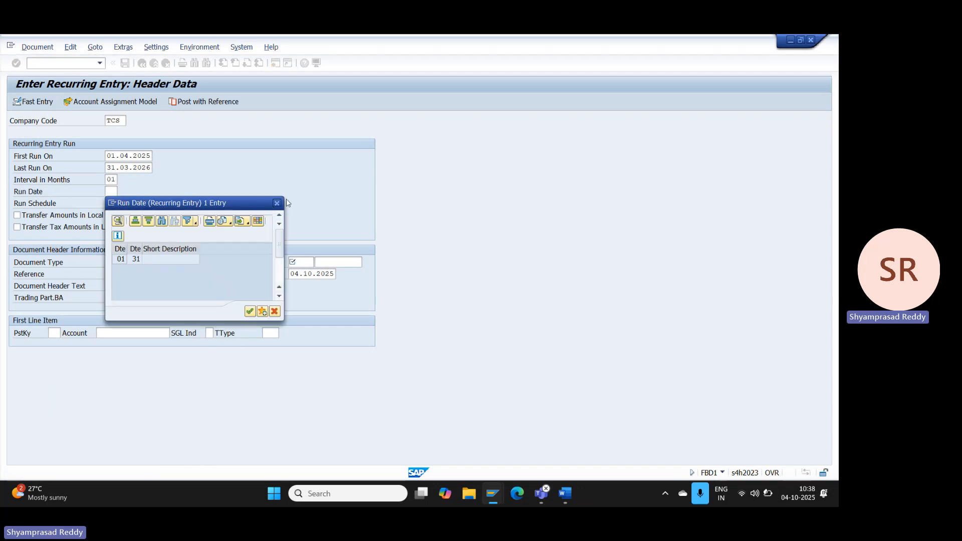
pyautogui.click(277, 203)
pyautogui.write('01')
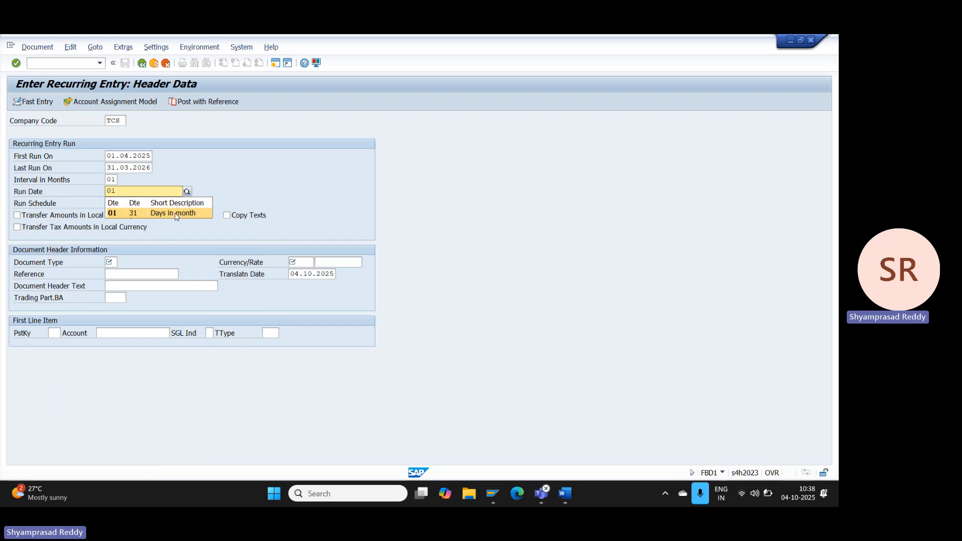
pyautogui.click(268, 179)
# Step: Fill in the document header with currency INR, document type KR and reference REC PAY
pyautogui.click(299, 261)
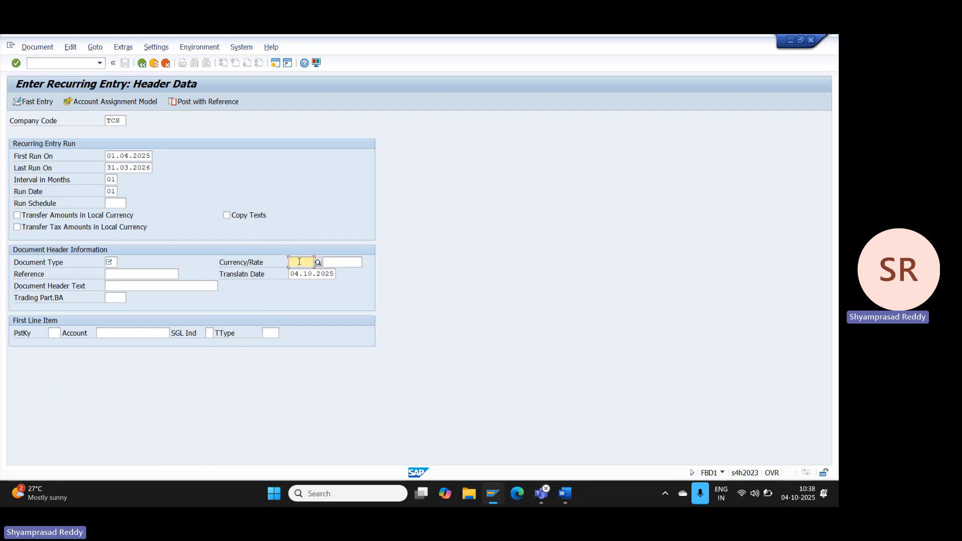
pyautogui.write('INR')
pyautogui.click(140, 271)
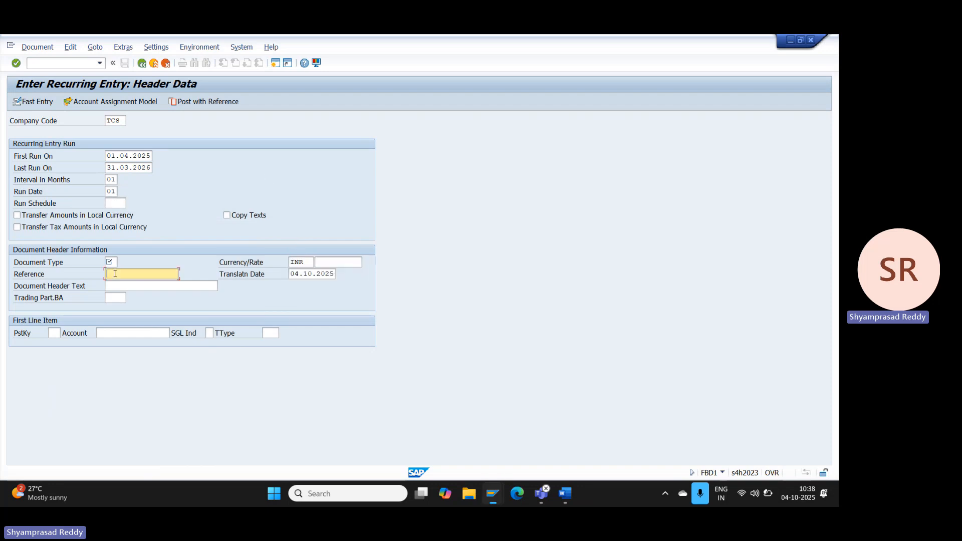
pyautogui.click(111, 262)
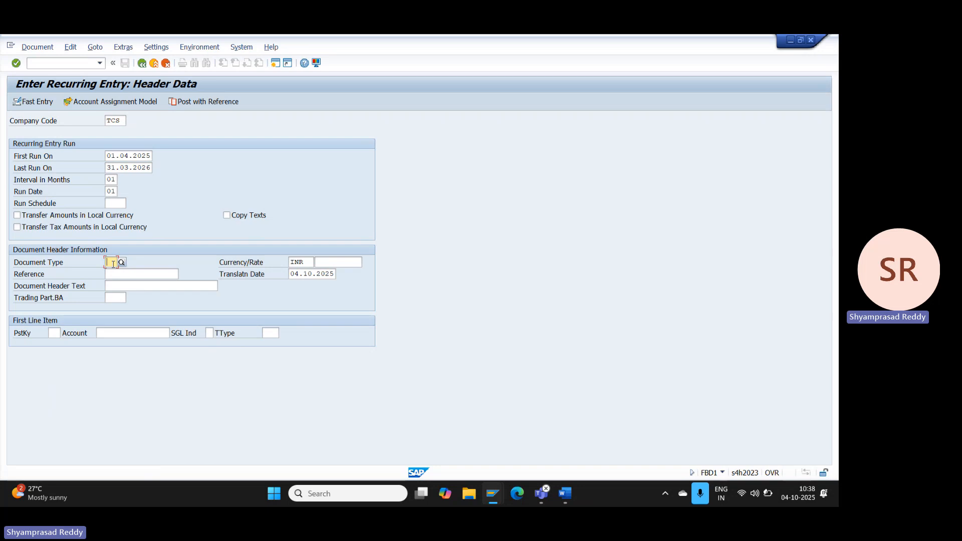
pyautogui.write('KR')
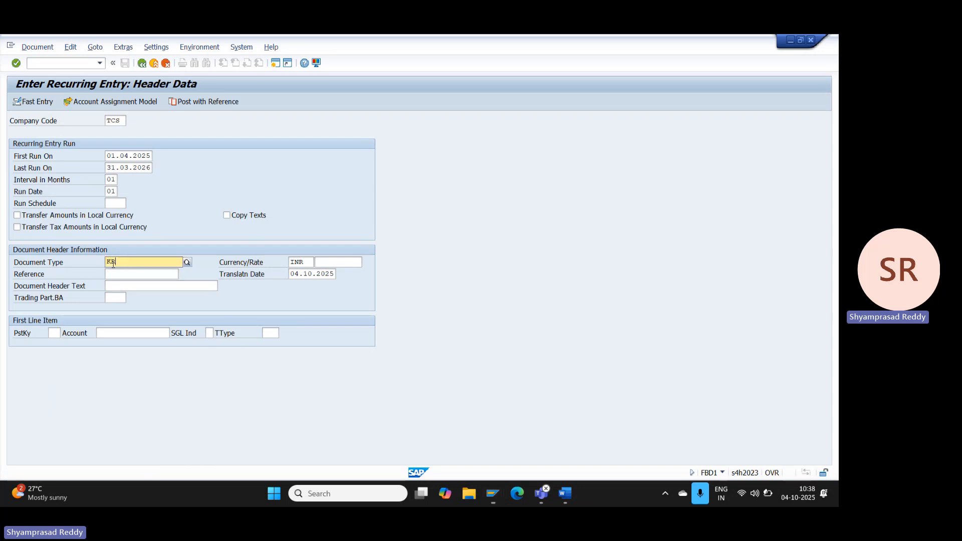
pyautogui.click(134, 286)
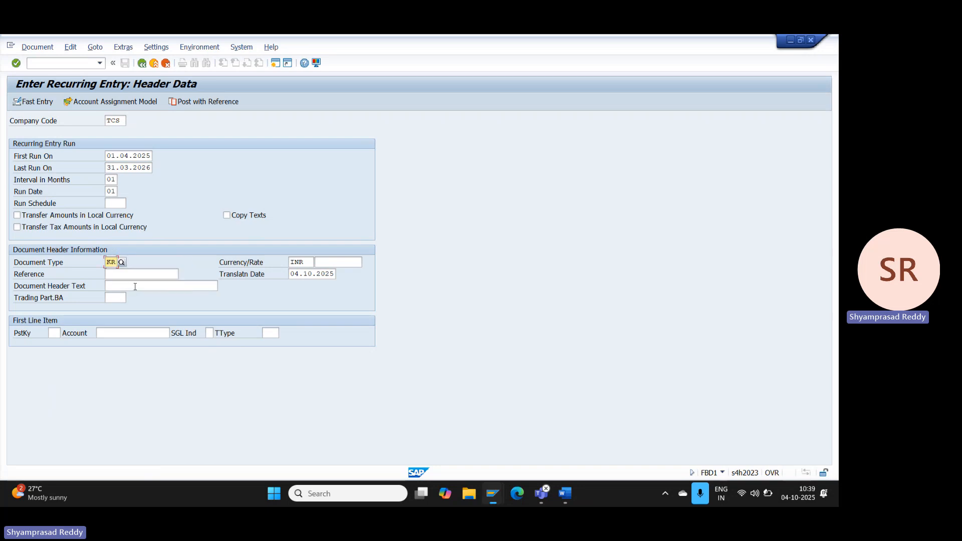
pyautogui.click(120, 274)
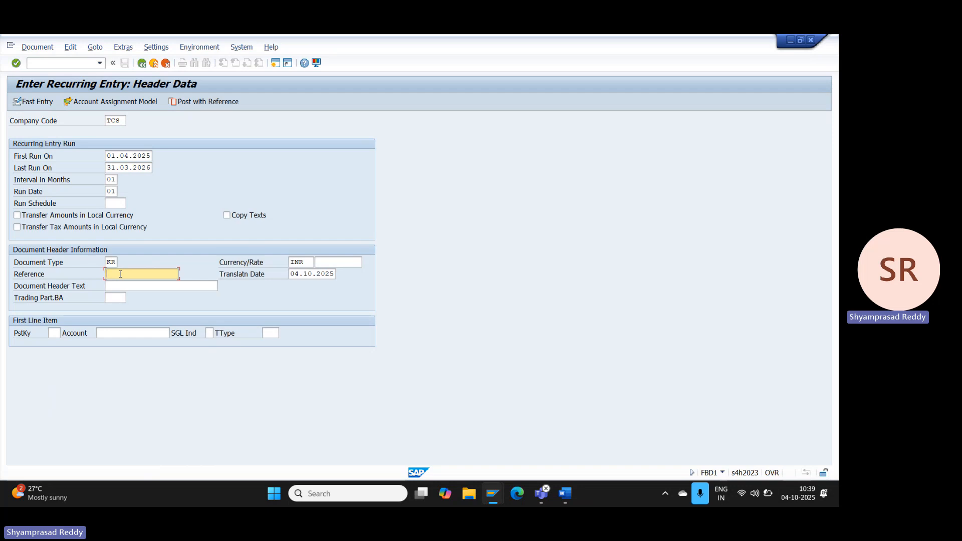
pyautogui.write('REC P')
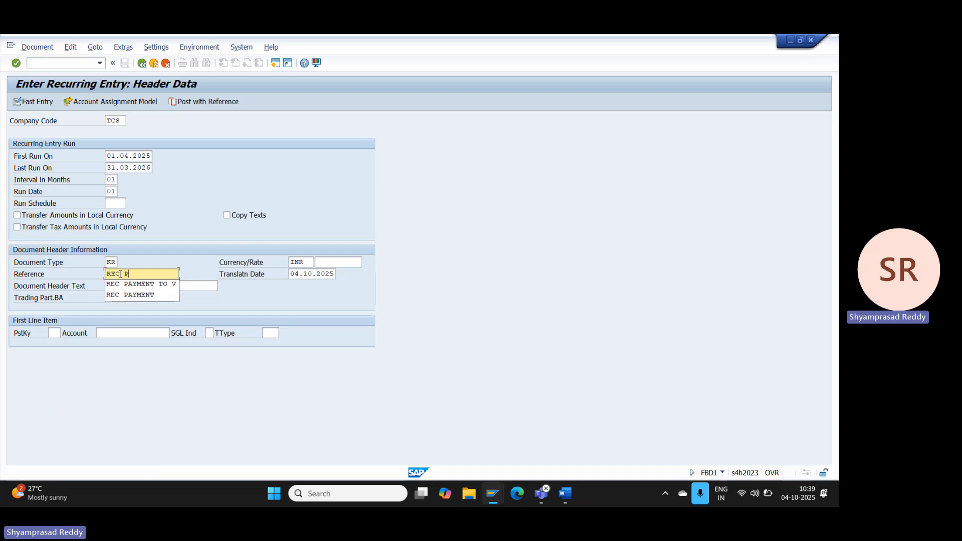
pyautogui.write('AY')
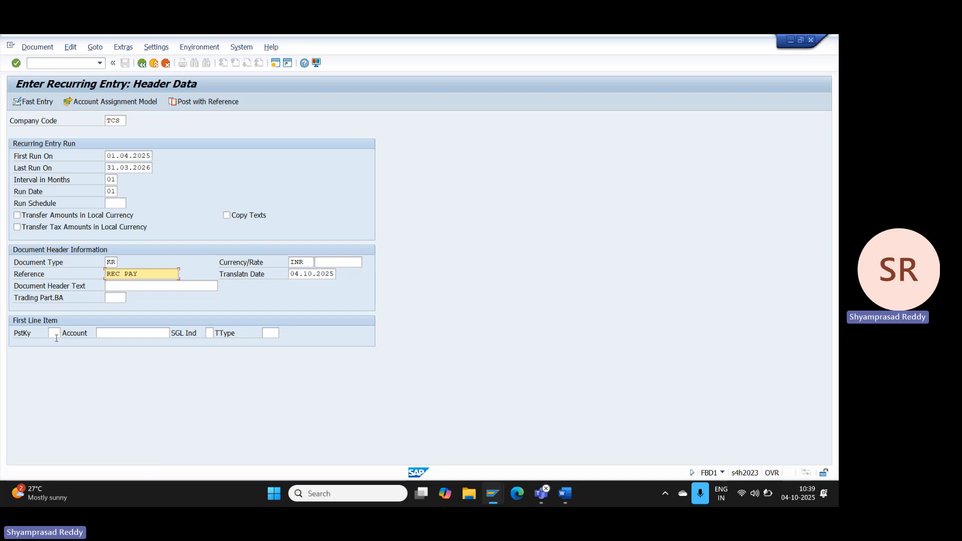
# Step: Enter posting key 40 with the rent expenses G/L account as the first line item and open that item
pyautogui.click(54, 334)
pyautogui.write('40')
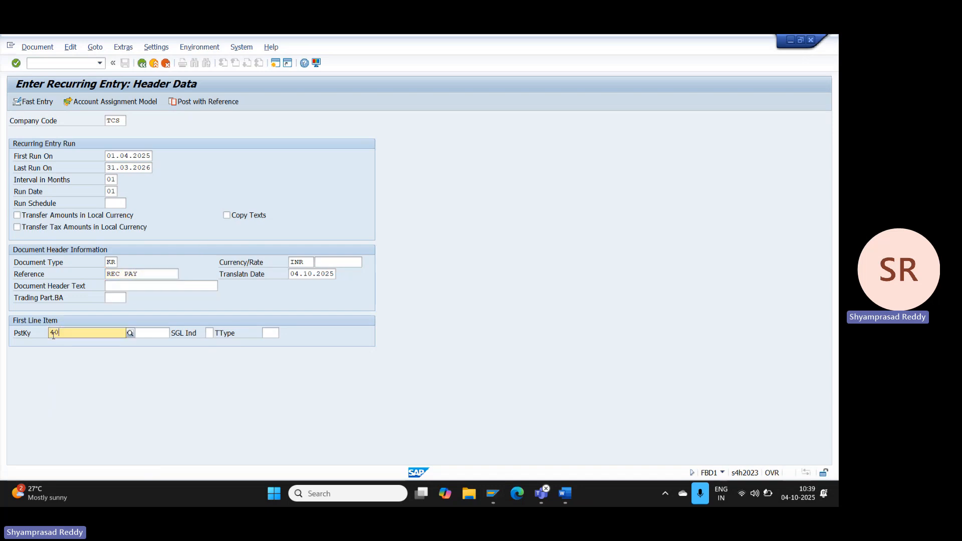
pyautogui.click(139, 333)
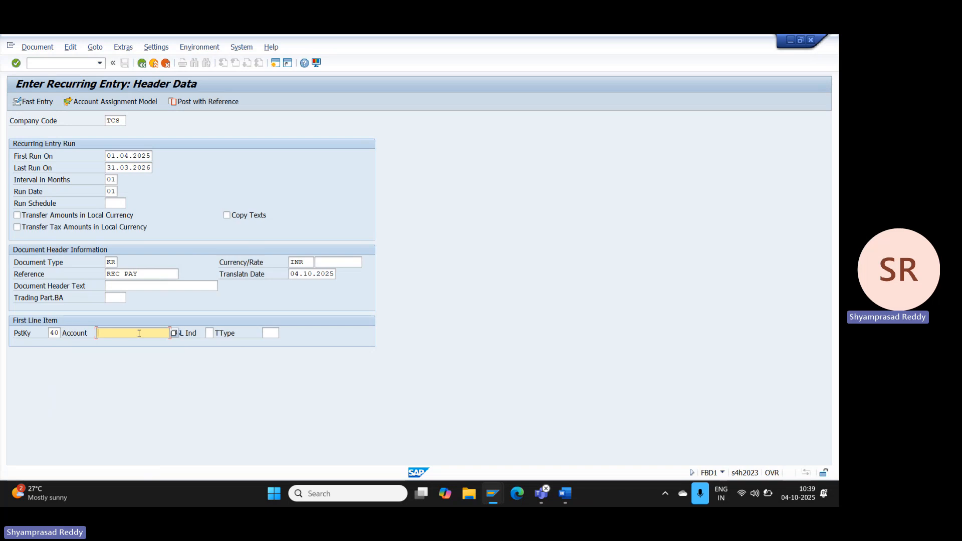
pyautogui.write('2013')
pyautogui.press('Return')
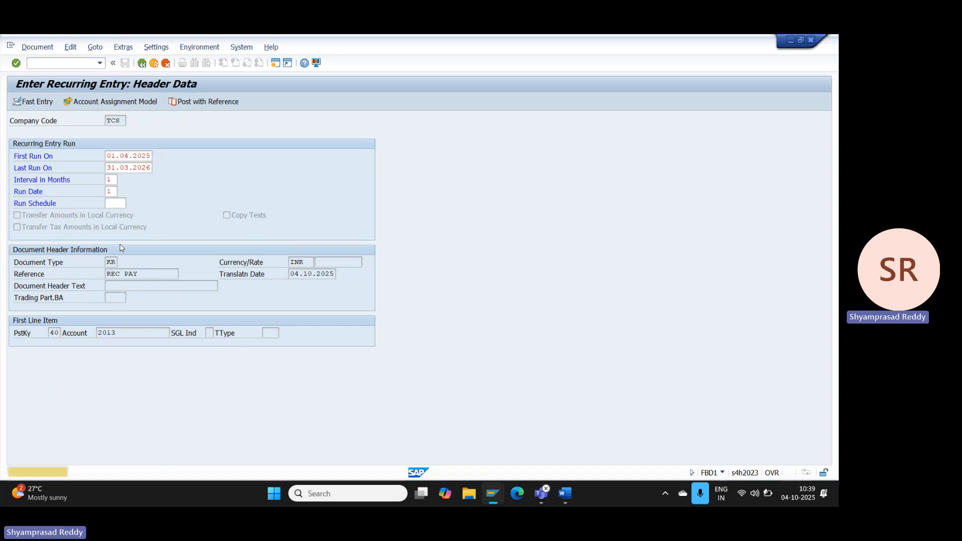
# Step: Set the amount of the rent expenses debit item to 50000 INR
pyautogui.press('Down')
pyautogui.press('Down')
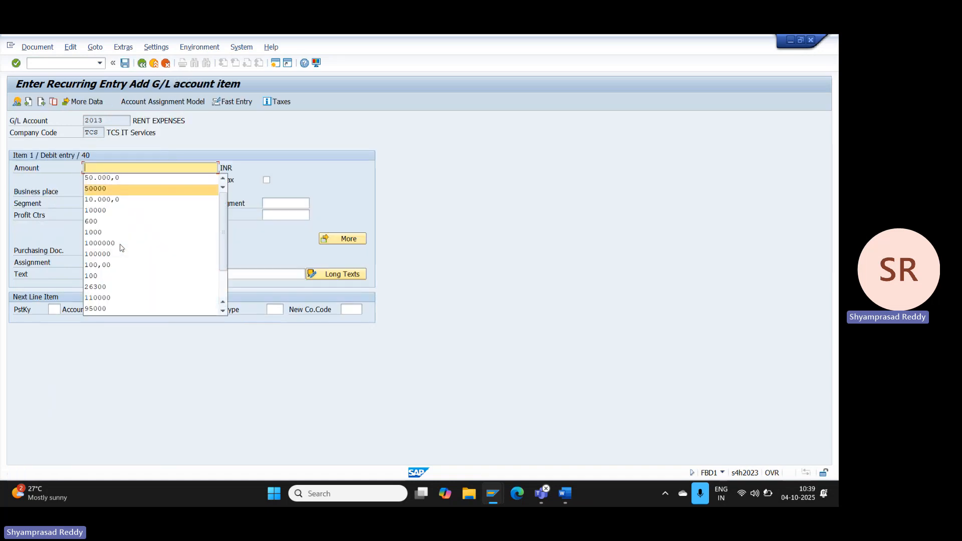
pyautogui.press('Return')
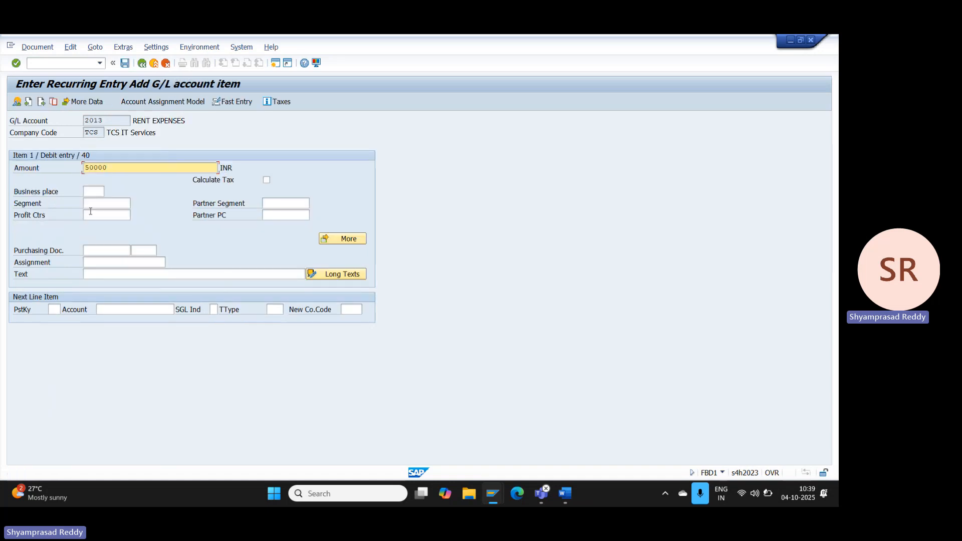
# Step: Enter posting key 31 with the TATA Power vendor account as the next line item
pyautogui.click(54, 309)
pyautogui.press('Down')
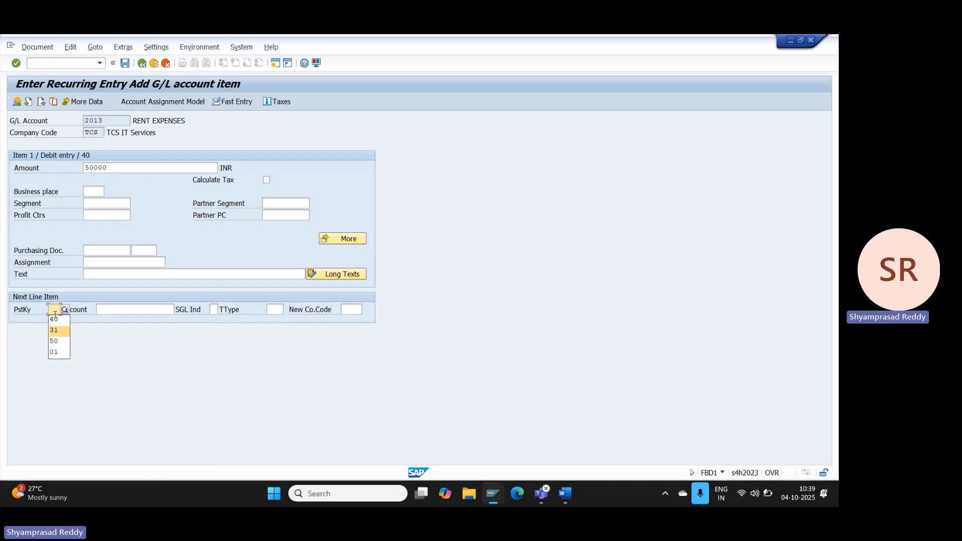
pyautogui.press('Return')
pyautogui.click(113, 308)
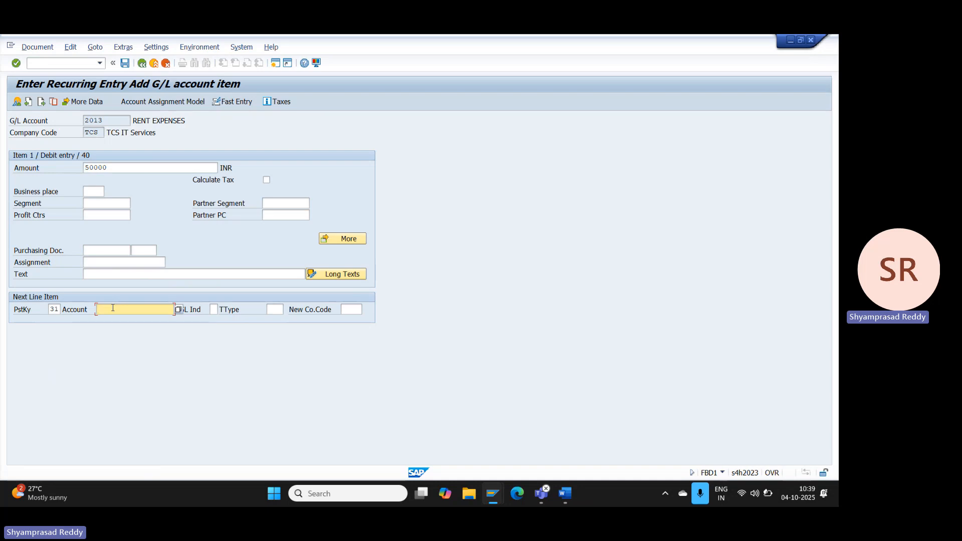
pyautogui.click(113, 308)
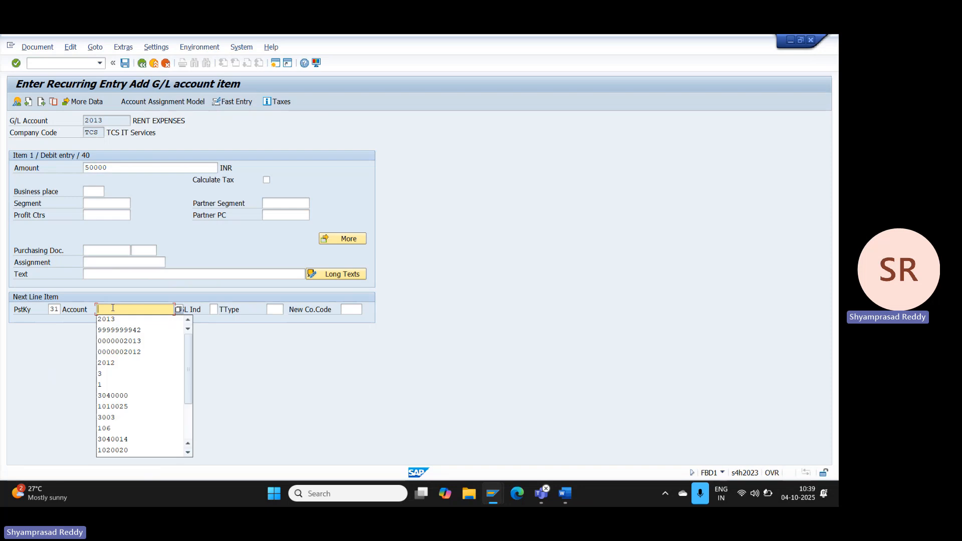
pyautogui.press('Down')
pyautogui.press('Down')
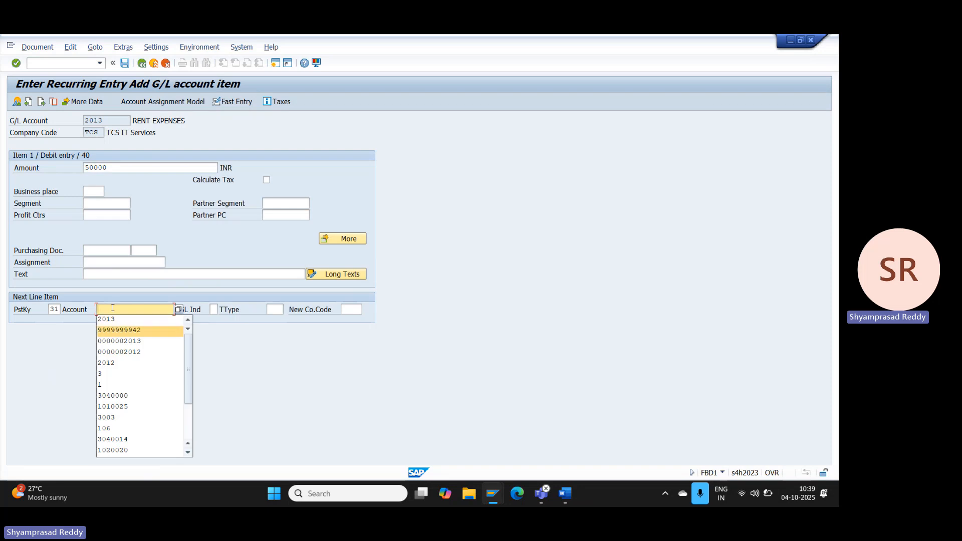
pyautogui.press('Return')
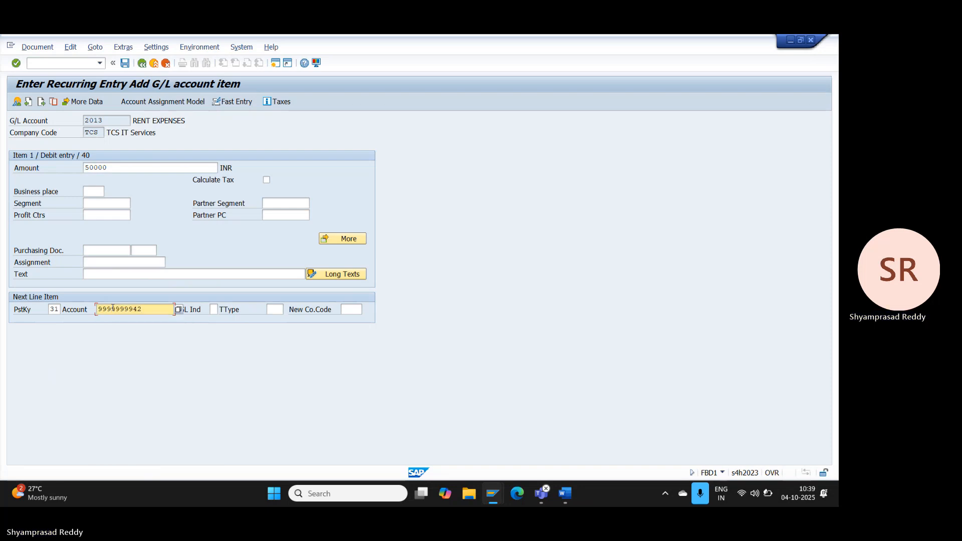
# Step: Open the vendor invoice item and enter 50.000,0 INR as its amount
pyautogui.press('Return')
pyautogui.press('Down')
pyautogui.press('Return')
pyautogui.press('Return')
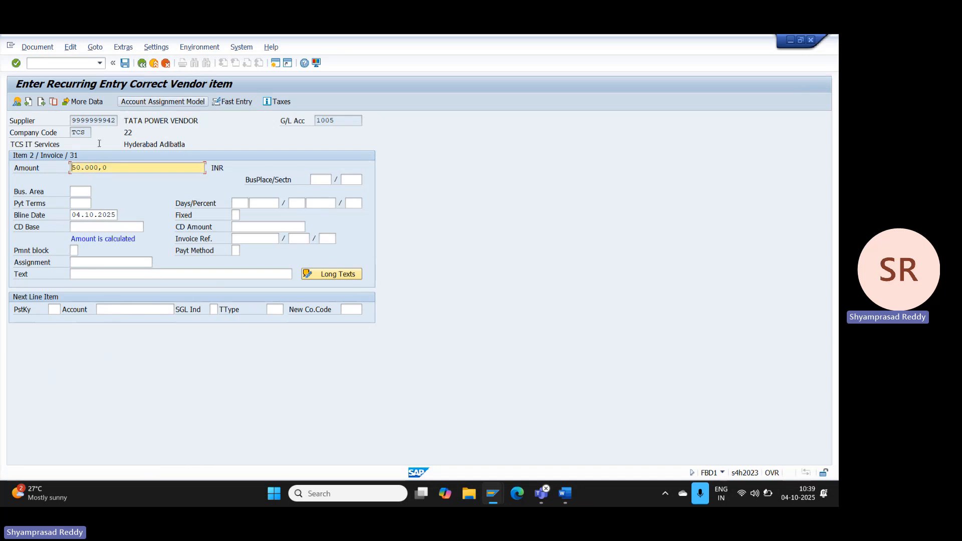
# Step: Save the recurring entry and open the stored document for changes with transaction FBD2
pyautogui.click(125, 63)
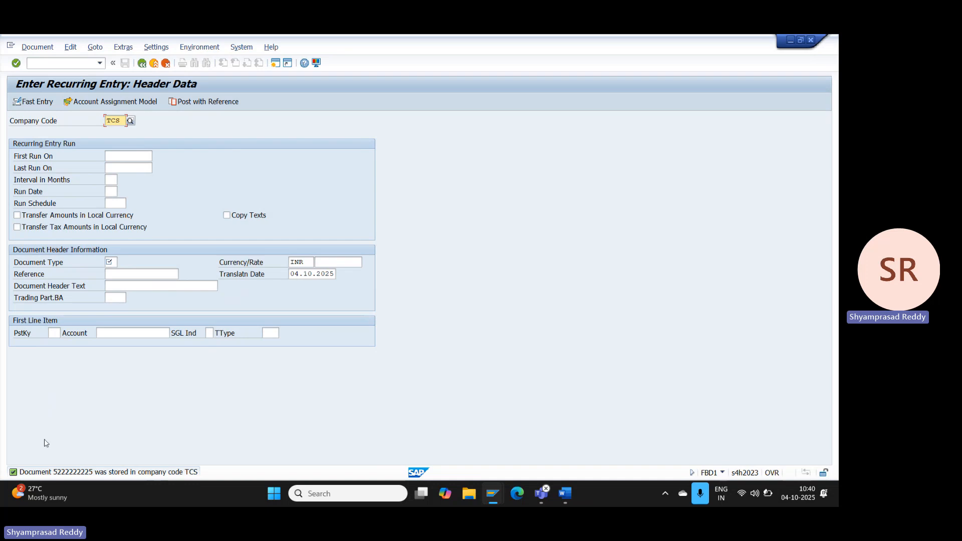
pyautogui.click(62, 68)
pyautogui.write('/NFBD')
pyautogui.press('BackSpace')
pyautogui.press('BackSpace')
pyautogui.write('D')
pyautogui.press('BackSpace')
pyautogui.press('BackSpace')
pyautogui.write('BBD2')
pyautogui.press('Return')
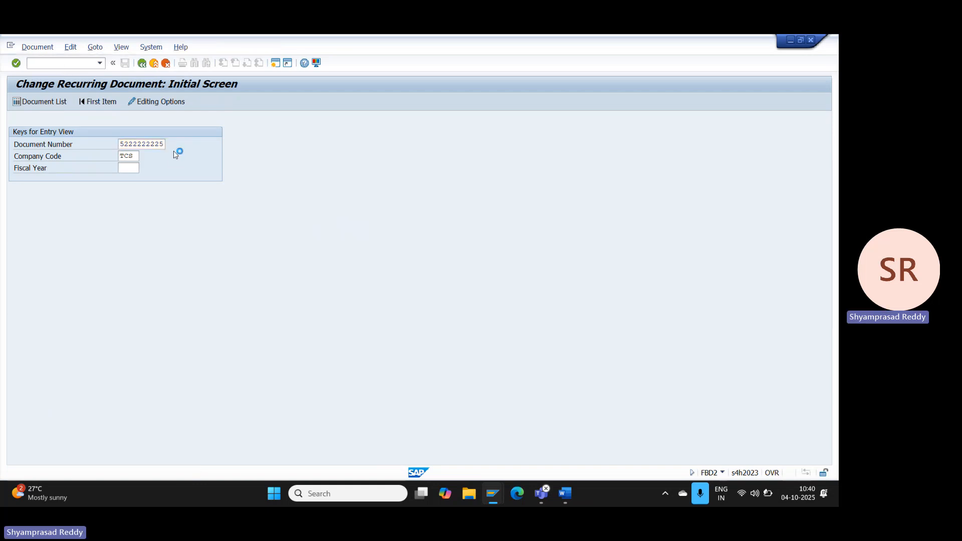
pyautogui.press('Return')
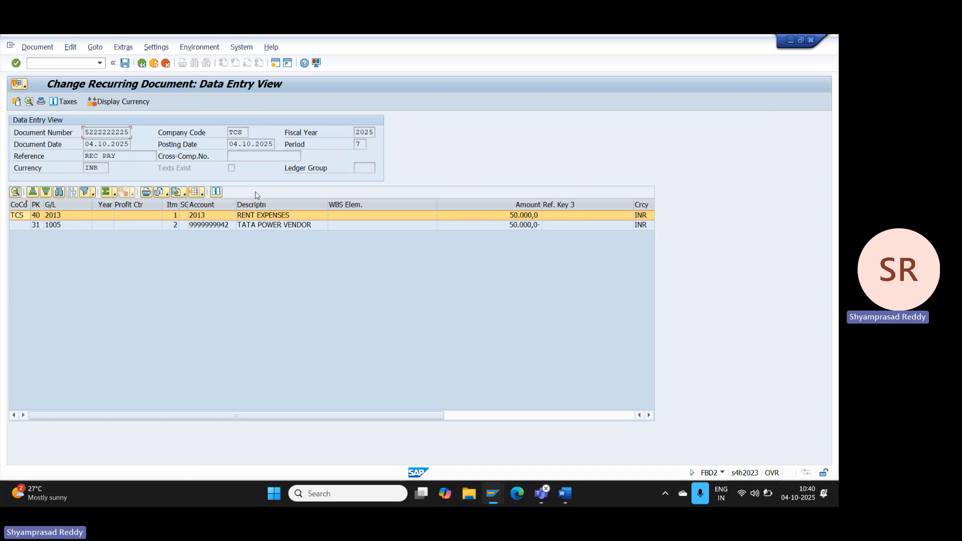
# Step: Open the rent expenses line item to examine its editable fields, and return to the data entry view
pyautogui.doubleClick(278, 216)
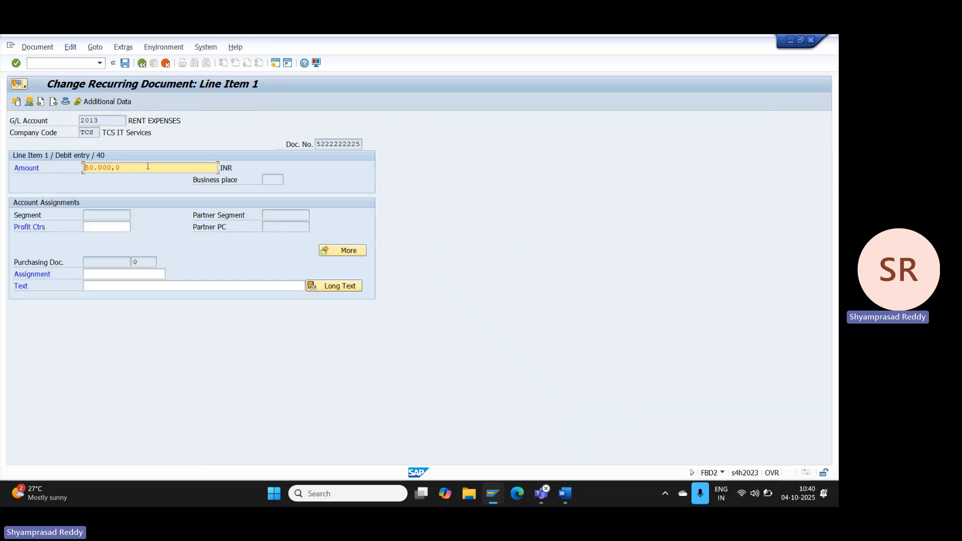
pyautogui.moveTo(148, 168); pyautogui.dragTo(8, 182)
pyautogui.click(104, 277)
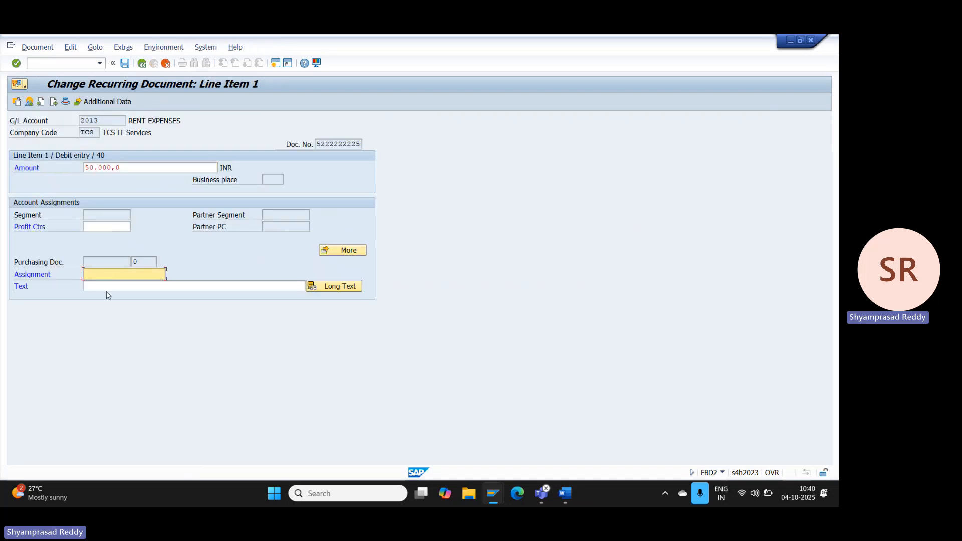
pyautogui.click(144, 65)
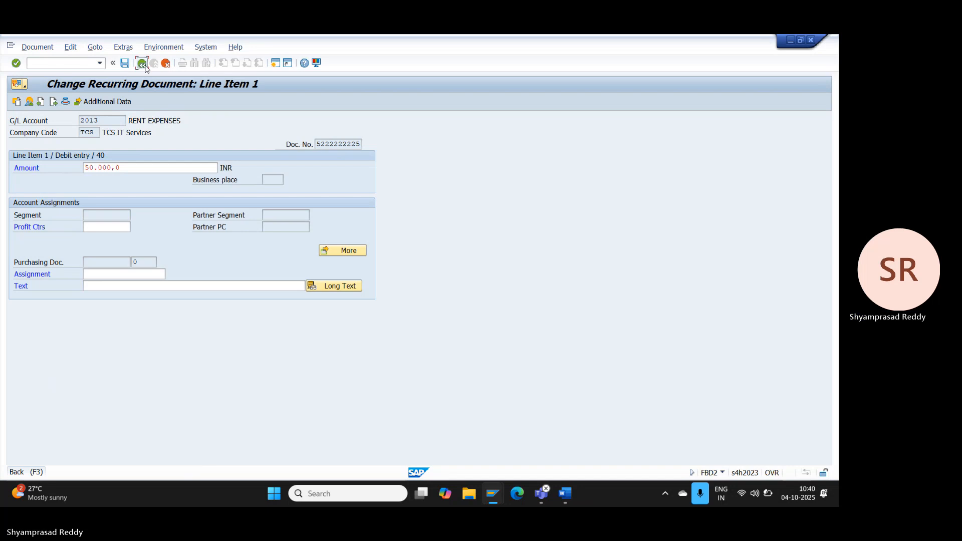
# Step: Display the recurring document with transaction FBD3
pyautogui.click(65, 63)
pyautogui.write('/NFBD3')
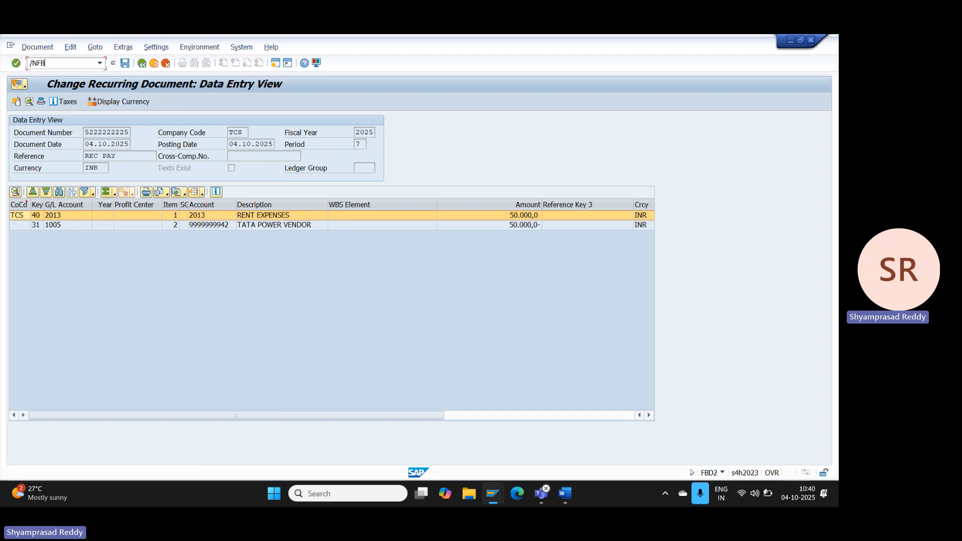
pyautogui.press('Return')
pyautogui.press('Return')
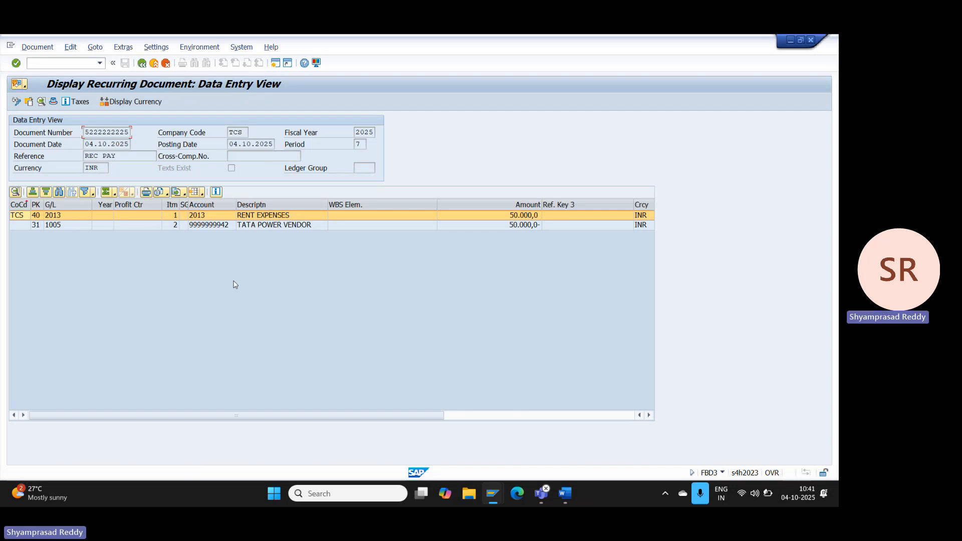
pyautogui.click(49, 65)
pyautogui.write('/NF.14')
pyautogui.press('Return')
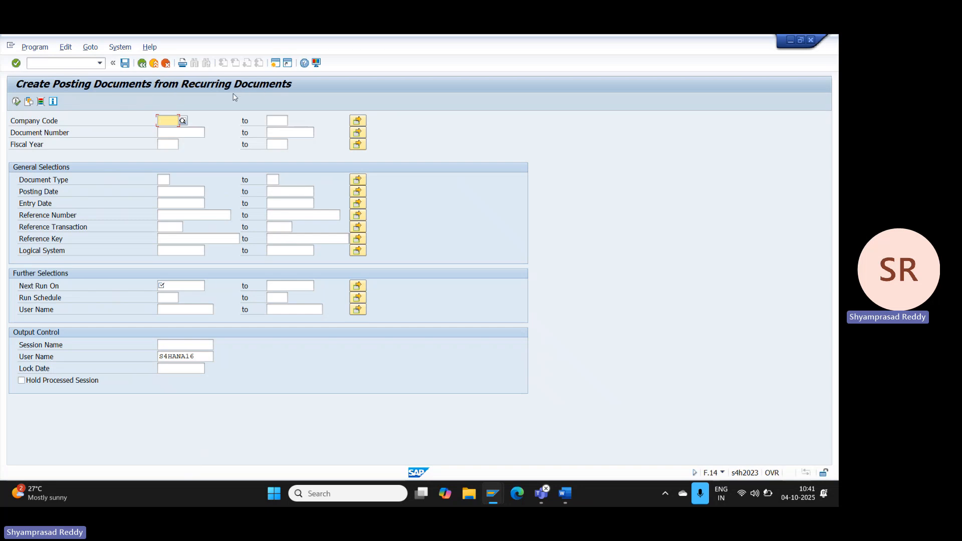
pyautogui.write('TCS')
pyautogui.press('Tab')
pyautogui.write('5222222225')
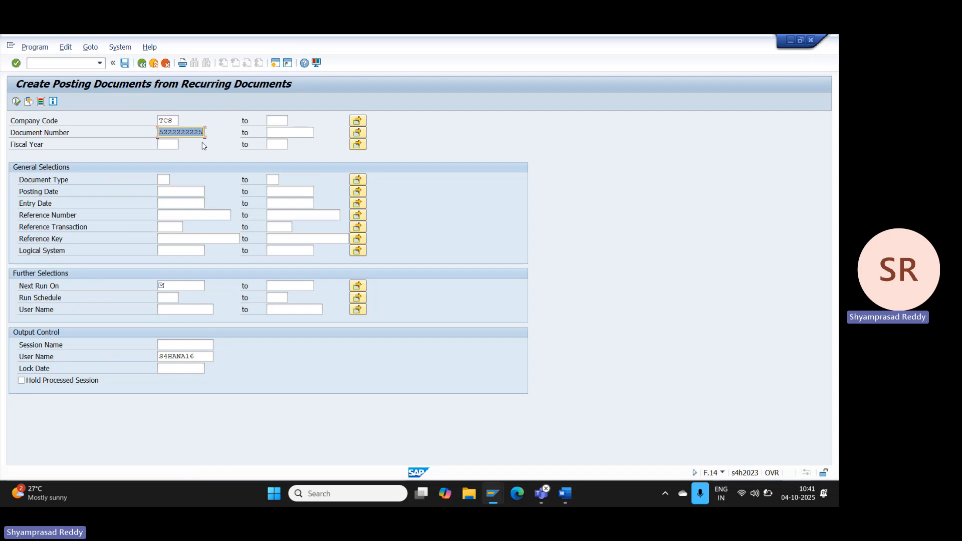
pyautogui.click(167, 146)
pyautogui.press('Down')
pyautogui.press('Return')
pyautogui.press('Down')
pyautogui.press('Down')
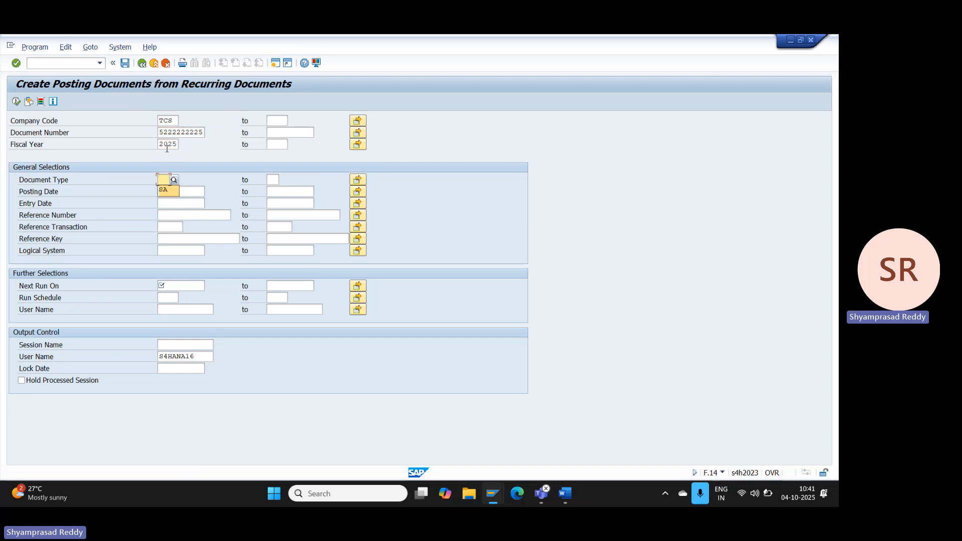
pyautogui.press('Return')
pyautogui.press('BackSpace')
# Step: Set the posting date selection to 04.10.2025
pyautogui.click(175, 194)
pyautogui.press('BackSpace')
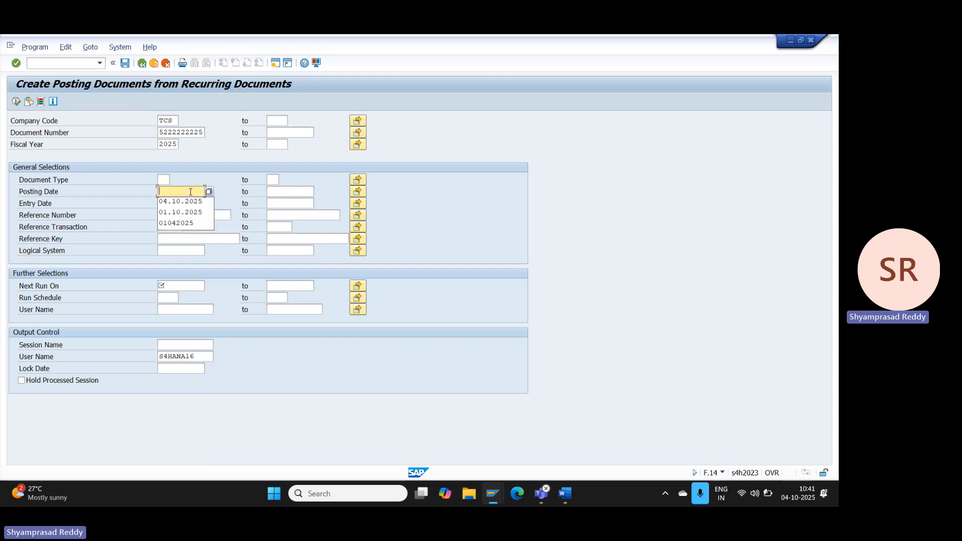
pyautogui.press('Down')
pyautogui.press('Return')
# Step: Set the next run range from 01.04.2025 to 31.03.2026
pyautogui.click(176, 284)
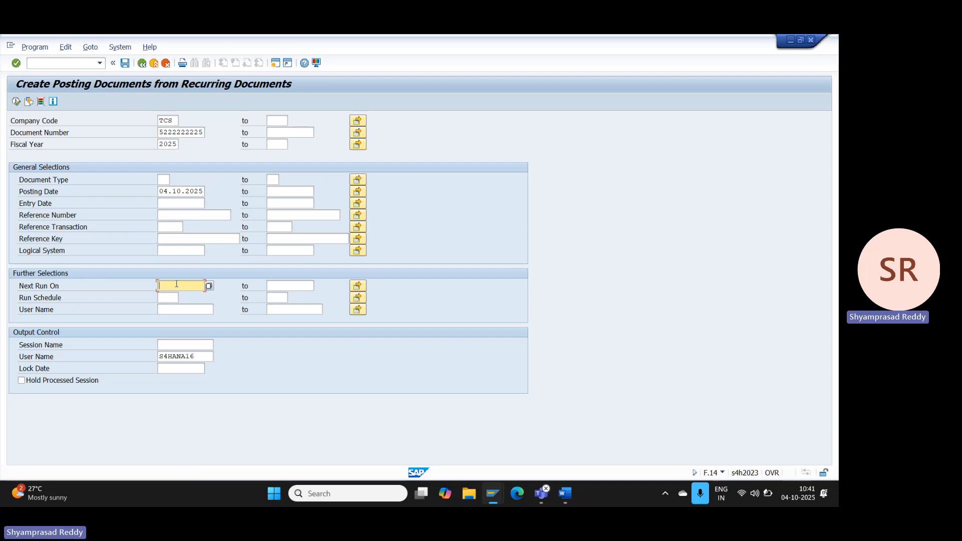
pyautogui.press('BackSpace')
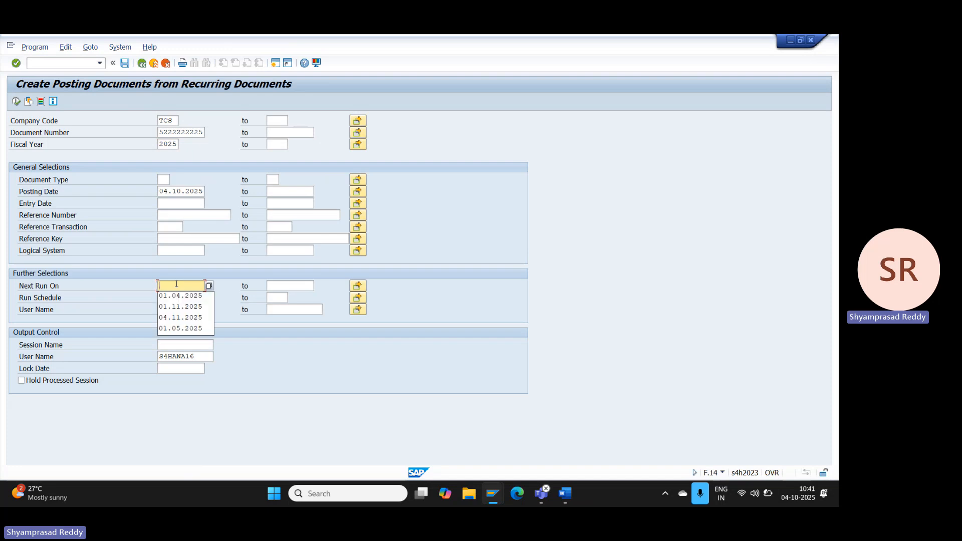
pyautogui.press('Down')
pyautogui.press('Return')
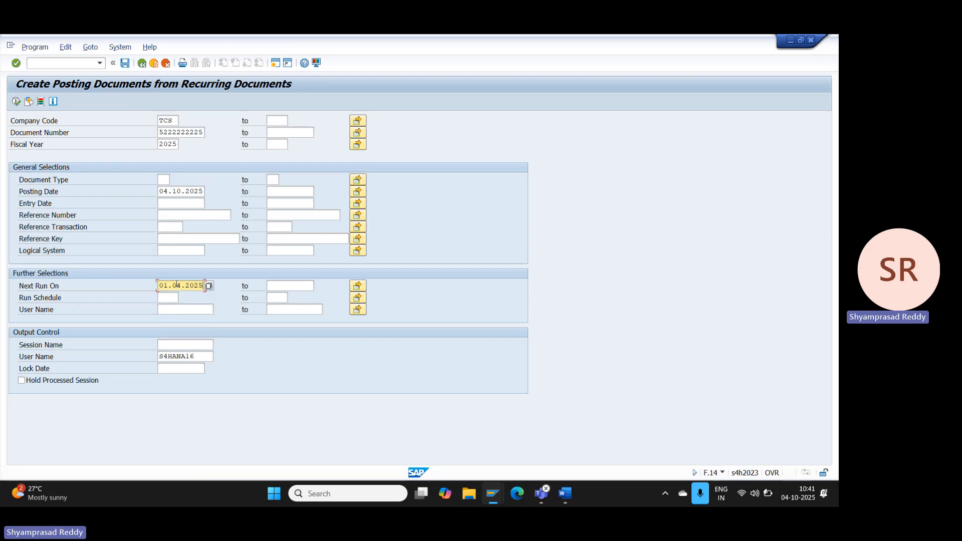
pyautogui.click(290, 282)
pyautogui.press('BackSpace')
pyautogui.press('Down')
pyautogui.press('Return')
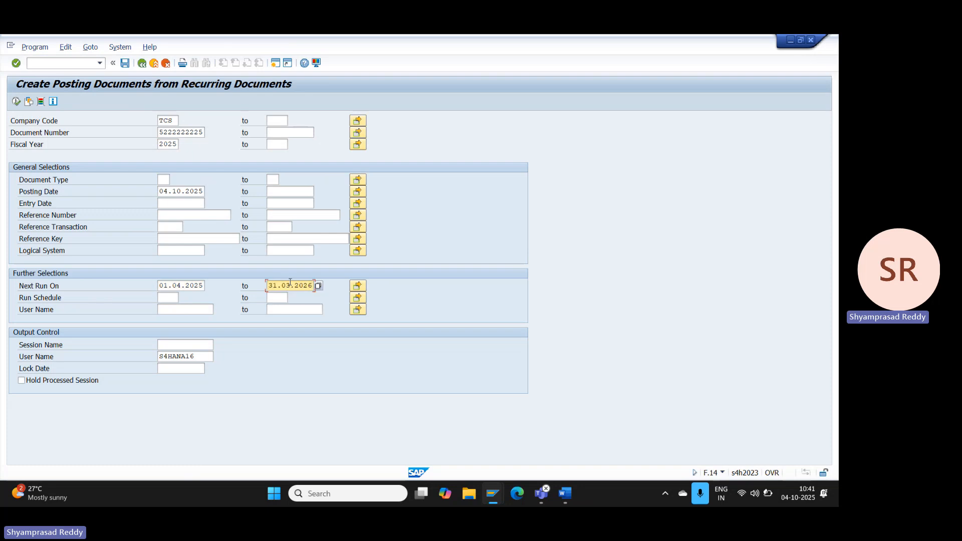
# Step: Name the batch input session TTT and execute the program to create it
pyautogui.click(167, 299)
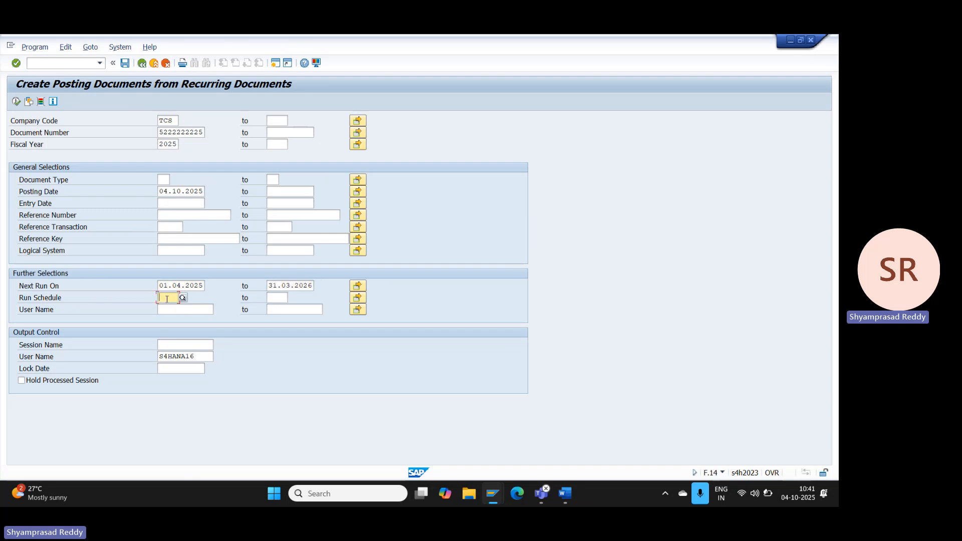
pyautogui.click(183, 343)
pyautogui.write('TTT')
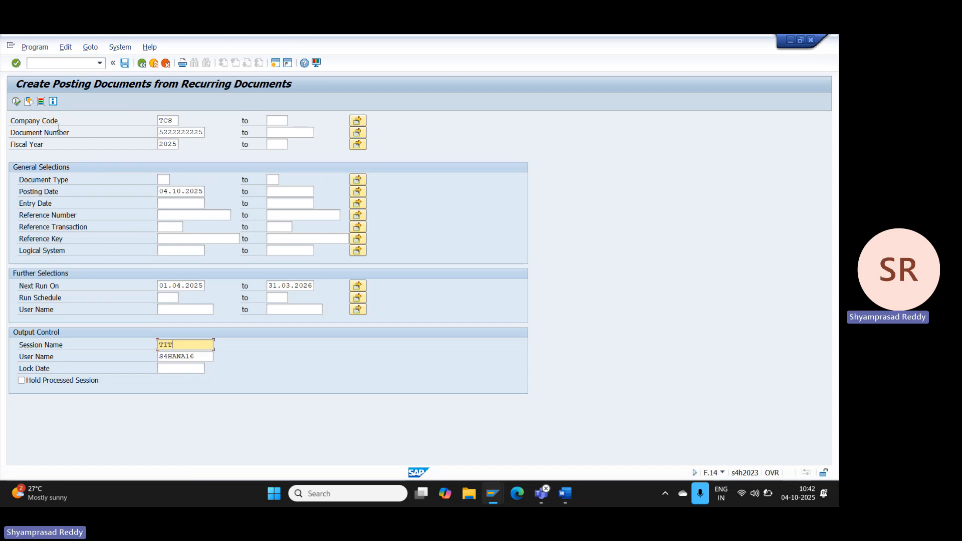
pyautogui.click(17, 102)
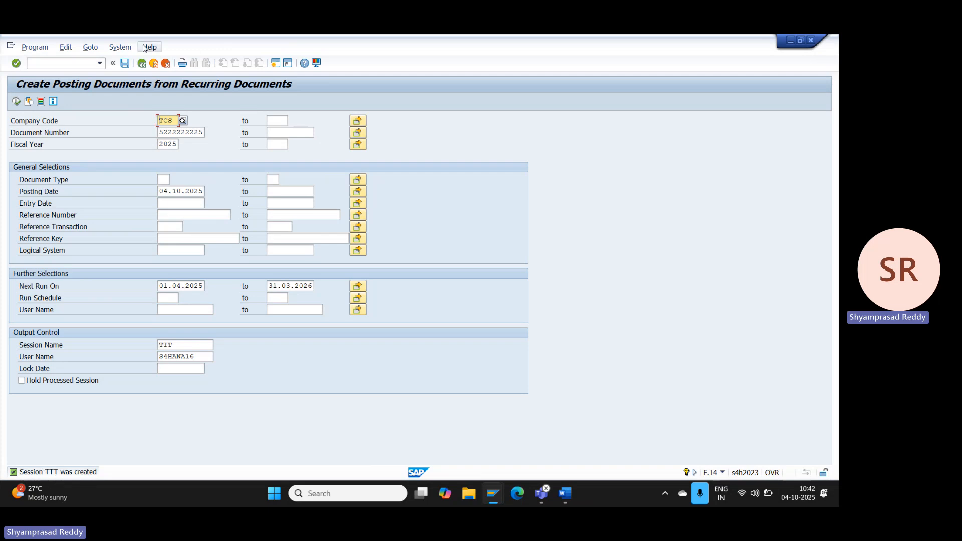
# Step: Open the overview of batch input sessions
pyautogui.click(120, 47)
pyautogui.moveTo(156, 89)
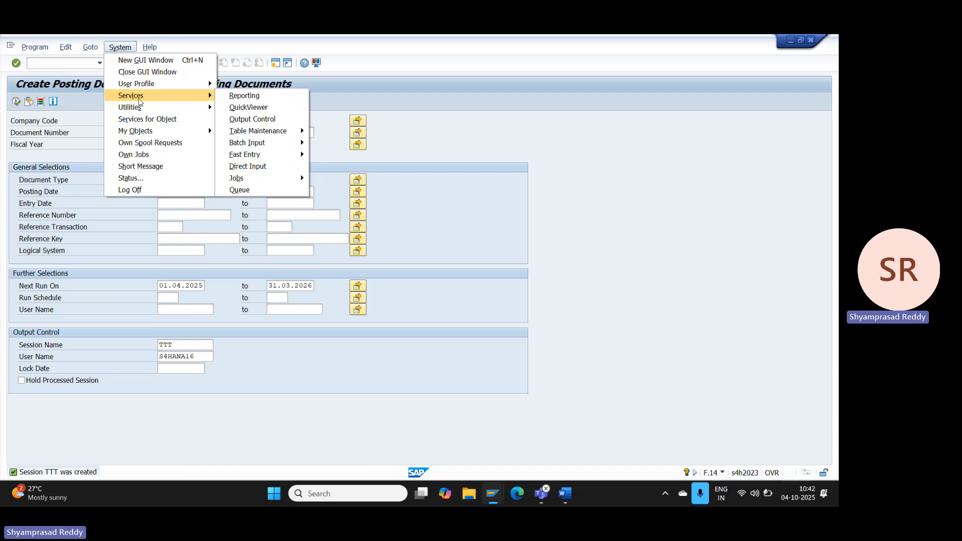
pyautogui.moveTo(260, 144)
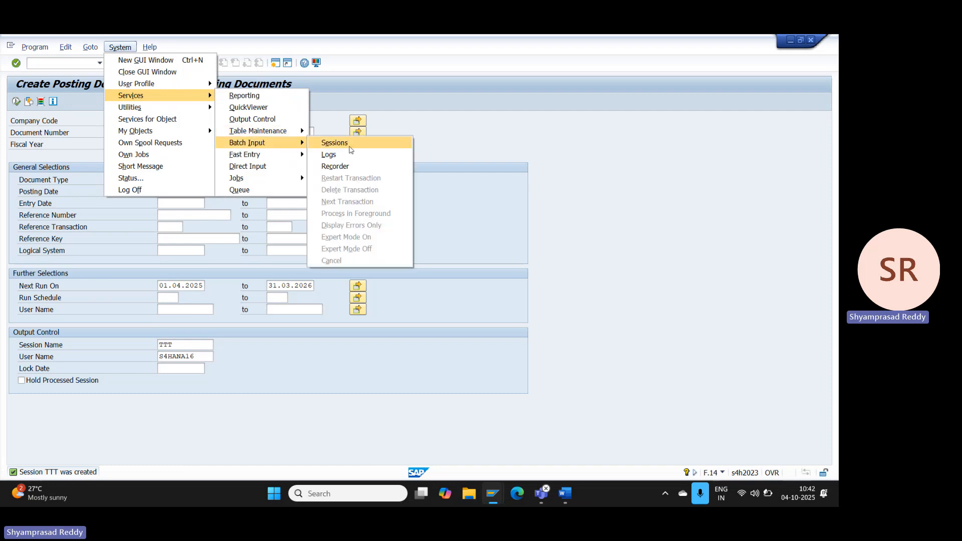
pyautogui.click(334, 142)
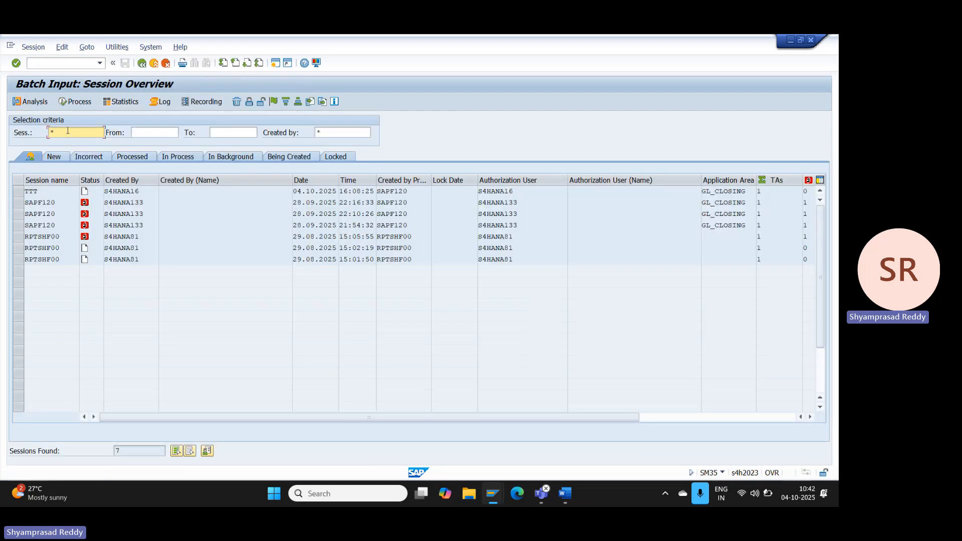
# Step: Select session TTT and start processing it
pyautogui.click(20, 193)
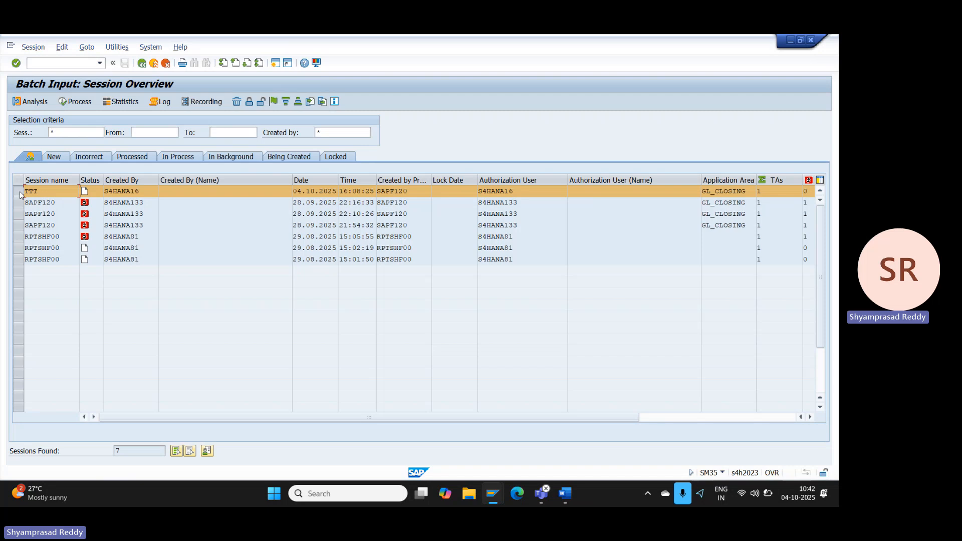
pyautogui.click(20, 193)
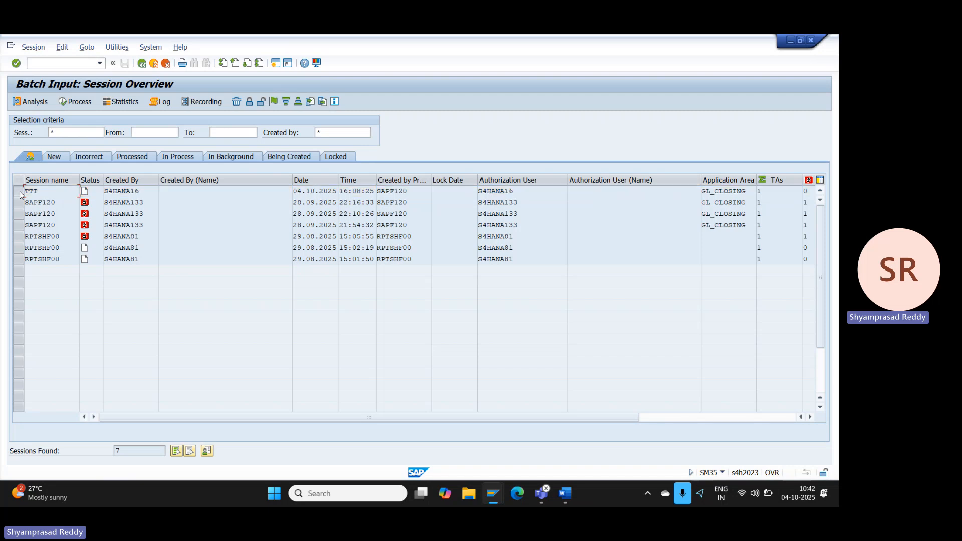
pyautogui.click(19, 194)
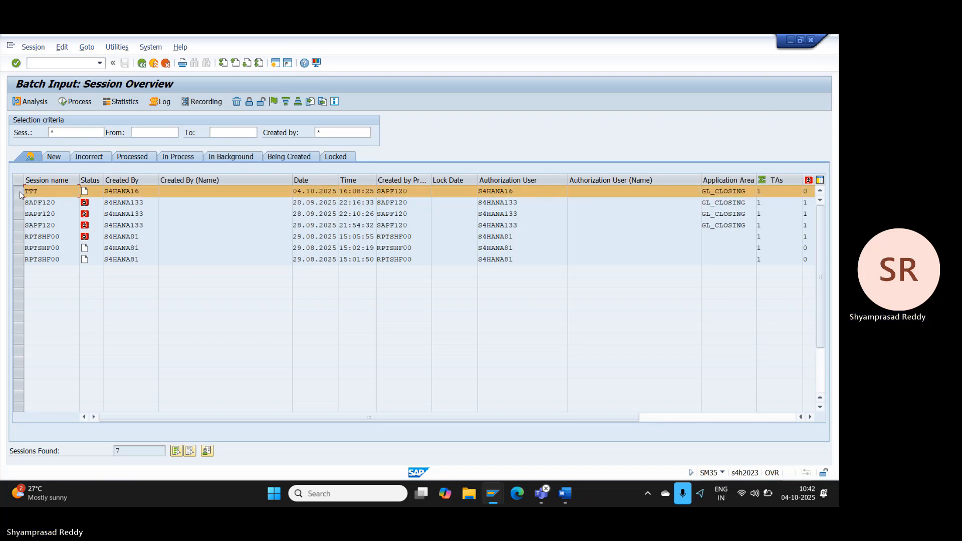
pyautogui.click(76, 101)
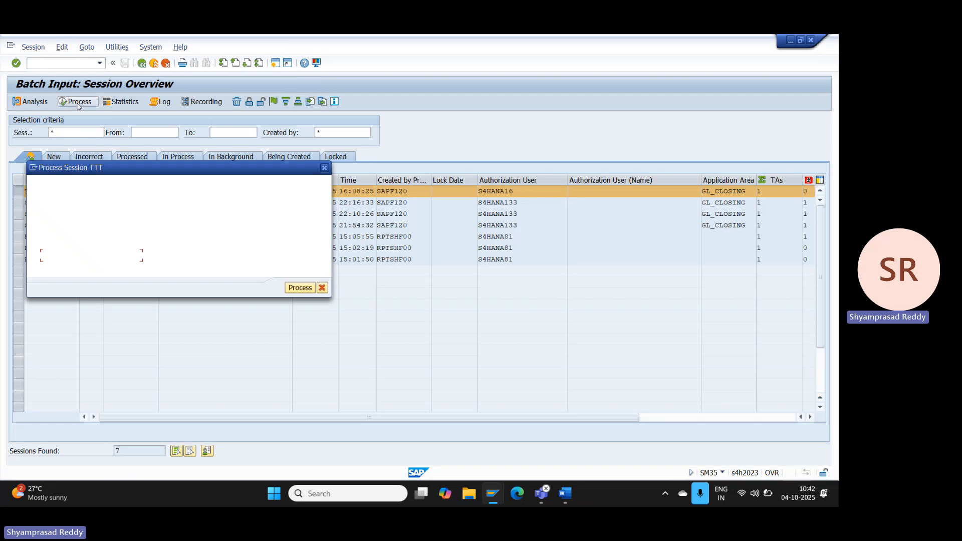
pyautogui.click(292, 291)
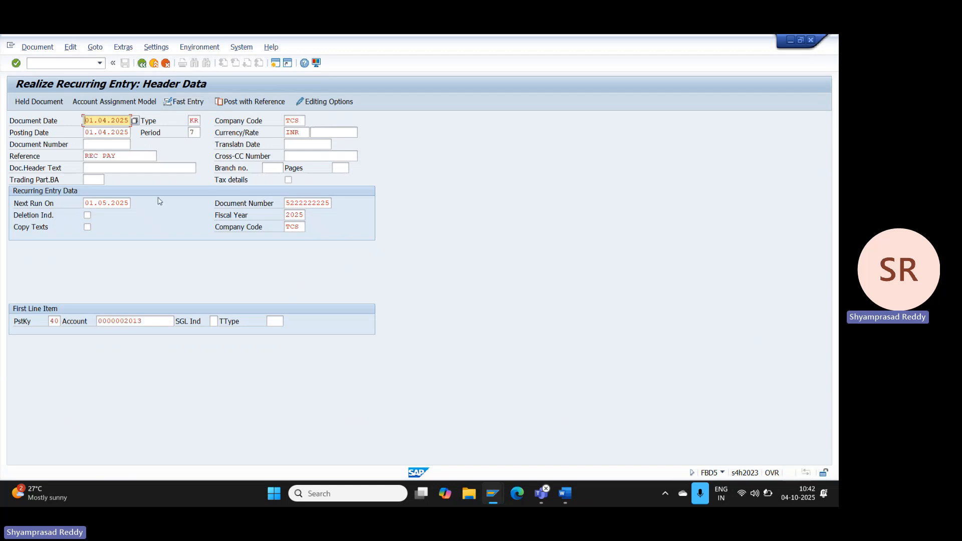
# Step: Confirm each recurring entry posting screen through to the end of the session, and return to the session overview
pyautogui.press('Return')
pyautogui.press('Return')
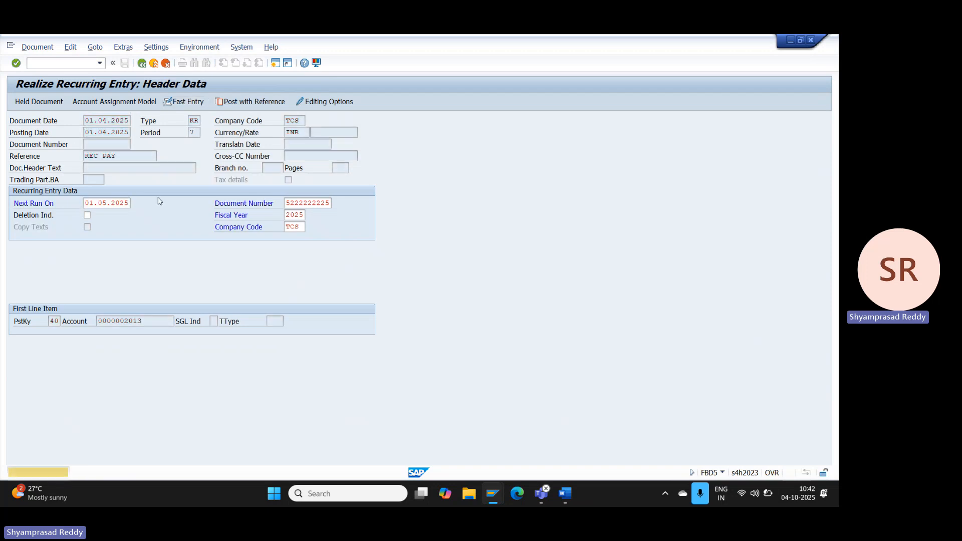
pyautogui.press('Return')
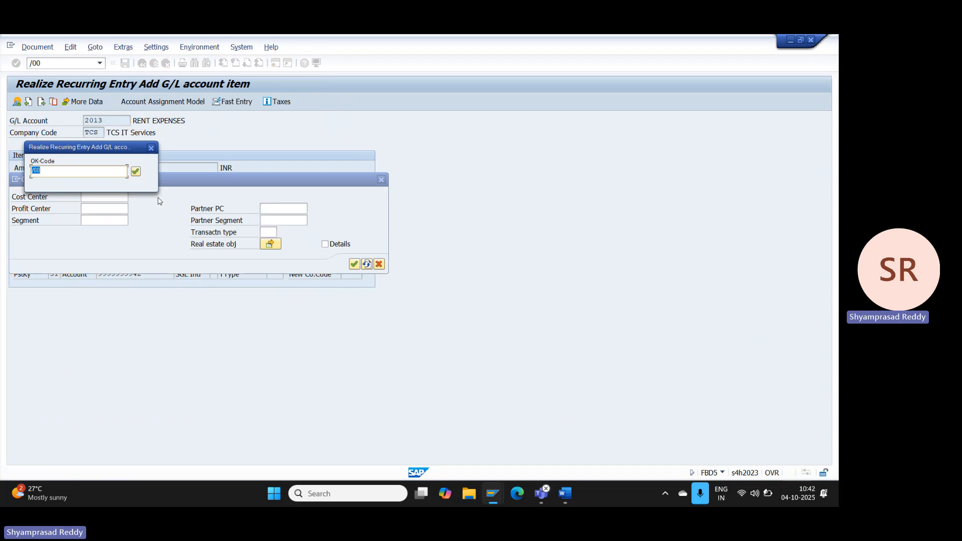
pyautogui.press('Return')
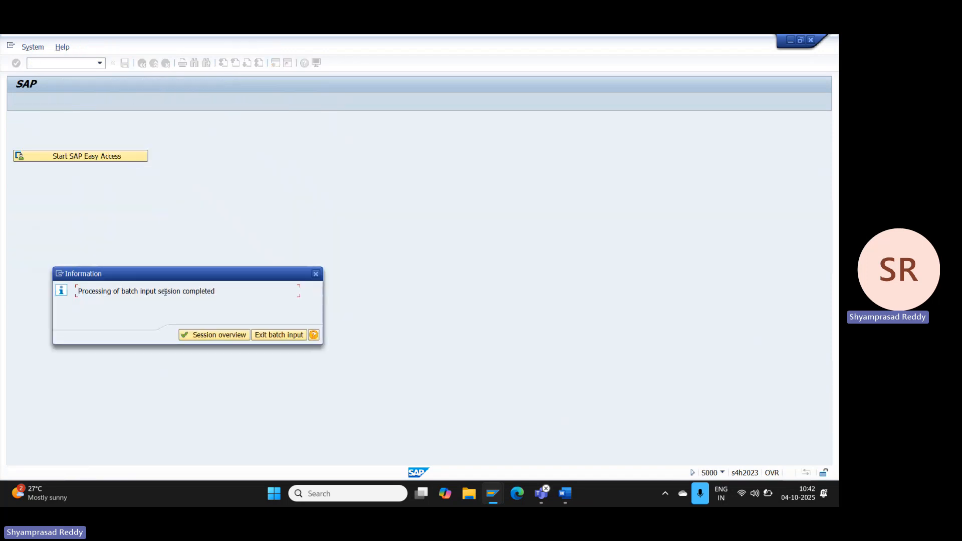
pyautogui.click(214, 334)
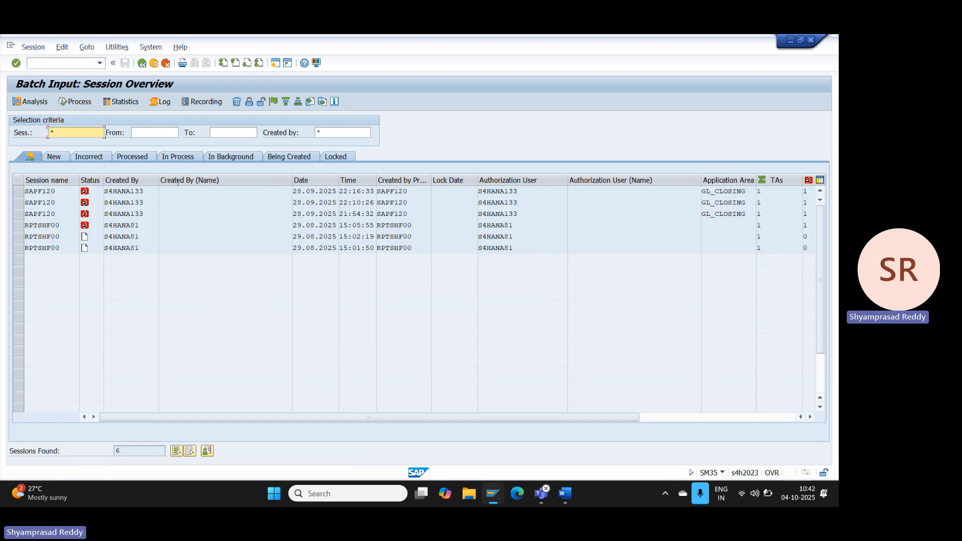
# Step: Check the in-process sessions, open the batch input log for session TTT and select the posted document's number
pyautogui.click(176, 158)
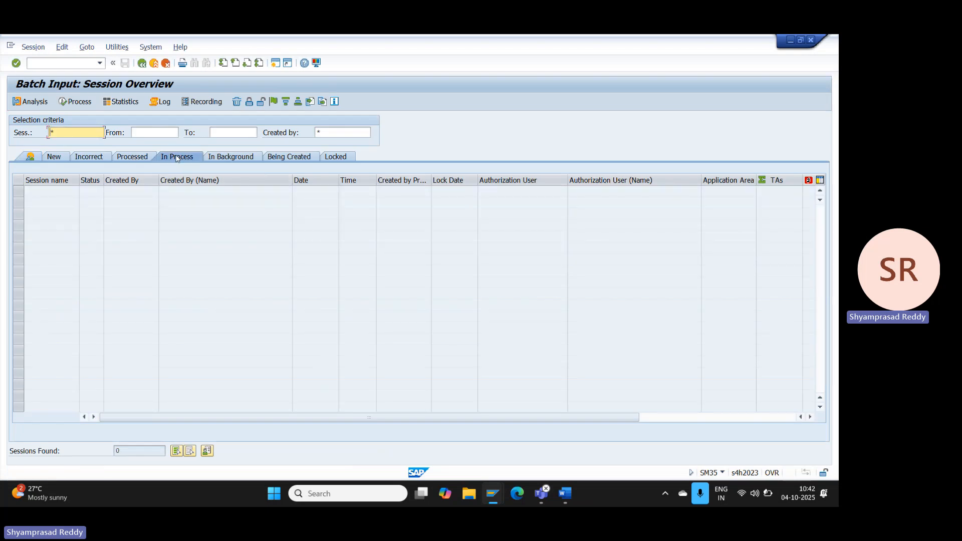
pyautogui.click(163, 102)
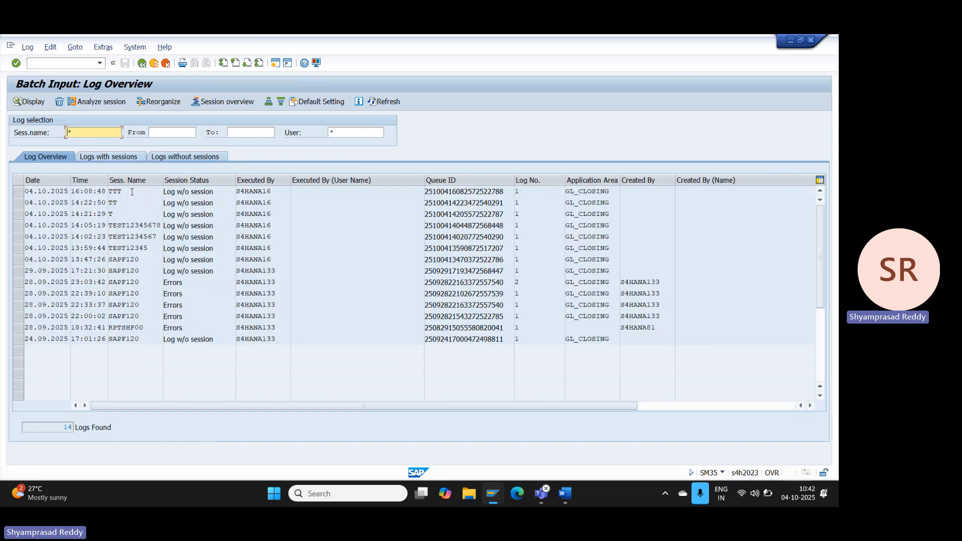
pyautogui.doubleClick(132, 192)
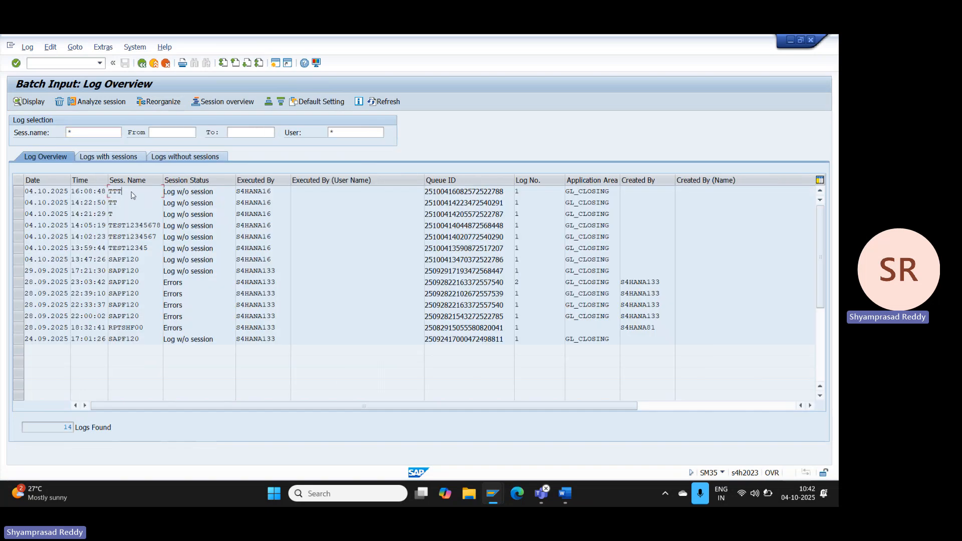
pyautogui.moveTo(91, 203); pyautogui.dragTo(130, 204)
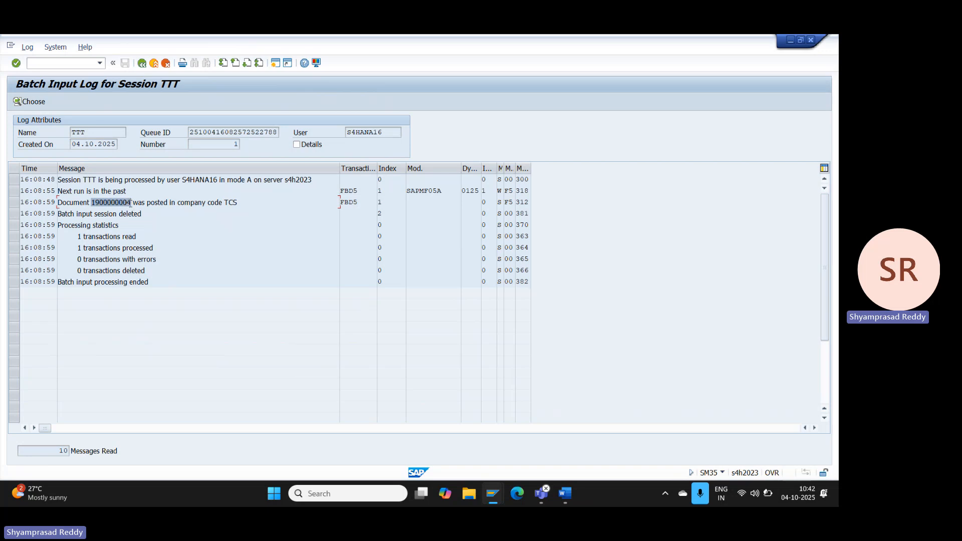
# Step: Display the posted document with FB03, using its copied number, and check the vendor line item and the posting date
pyautogui.hotkey('ctrl', 'c')
pyautogui.write('/nfb03')
pyautogui.press('Return')
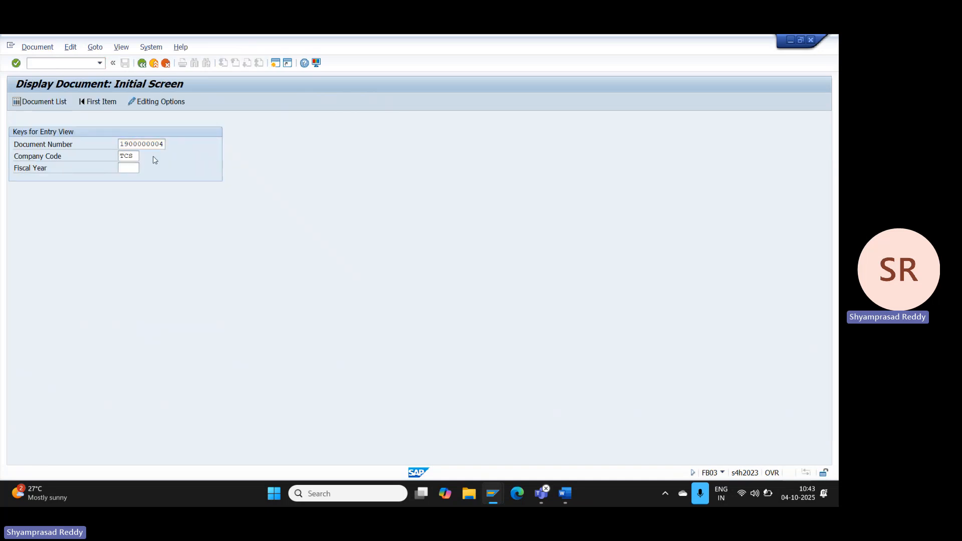
pyautogui.press('Return')
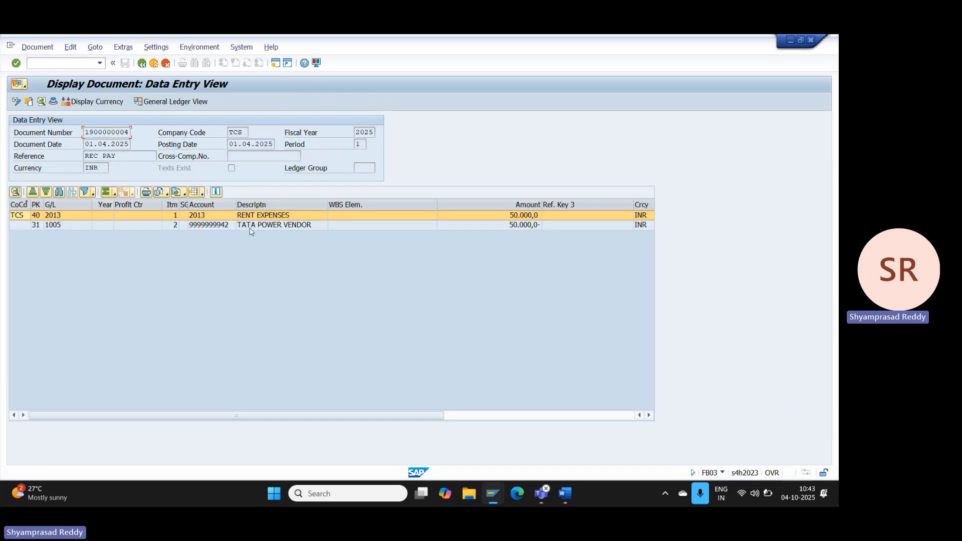
pyautogui.click(269, 226)
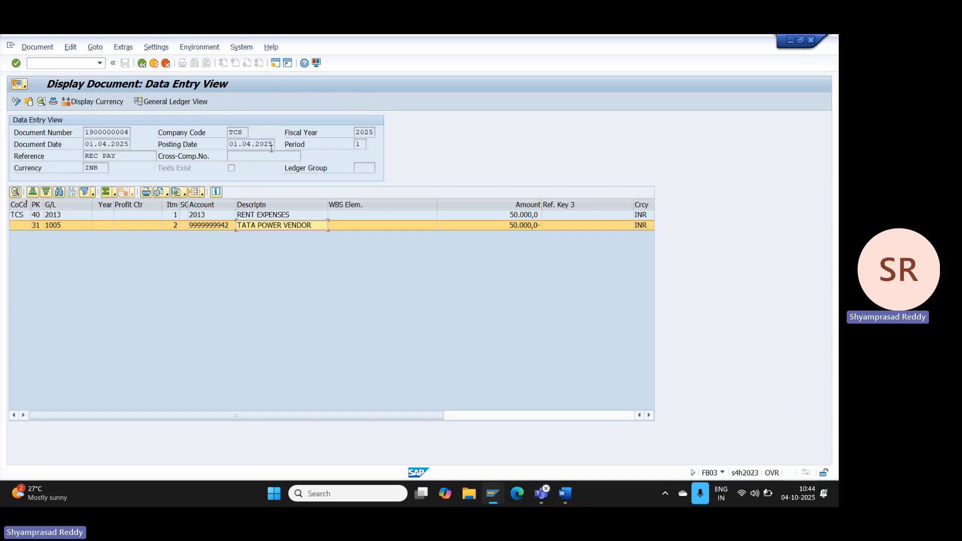
pyautogui.moveTo(271, 145); pyautogui.dragTo(211, 145)
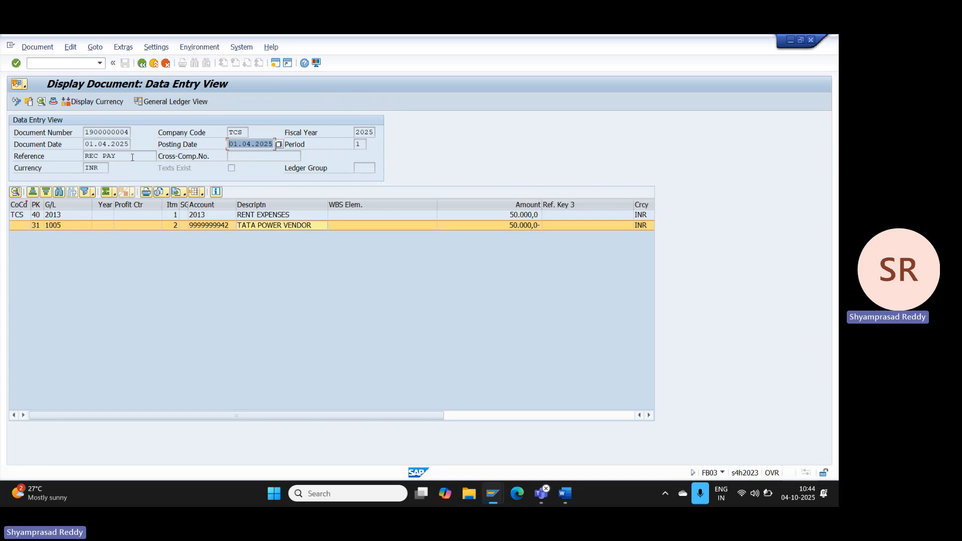
# Step: Start a new recurring entry with FBD1 and set its interval in months to 01, per month
pyautogui.click(67, 63)
pyautogui.write('/nfbd1')
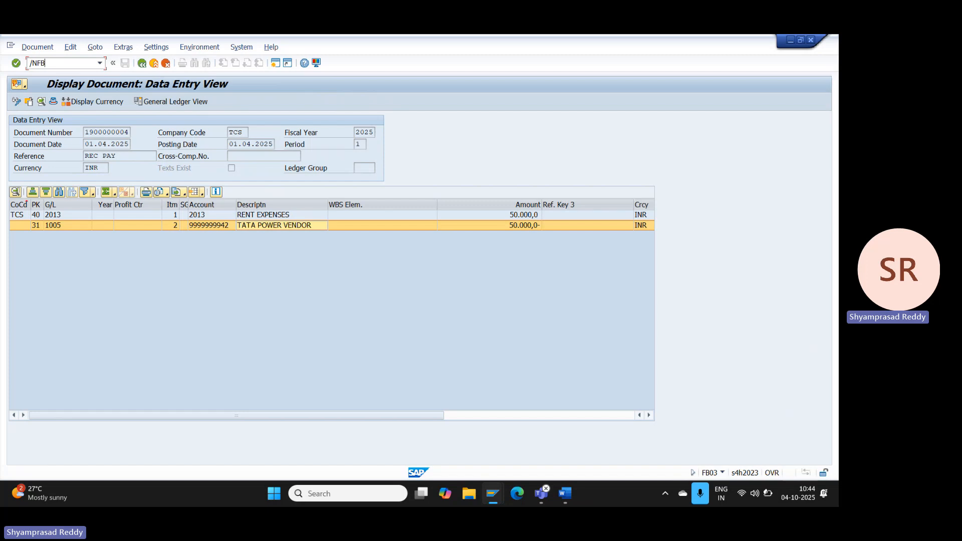
pyautogui.press('Return')
pyautogui.click(107, 184)
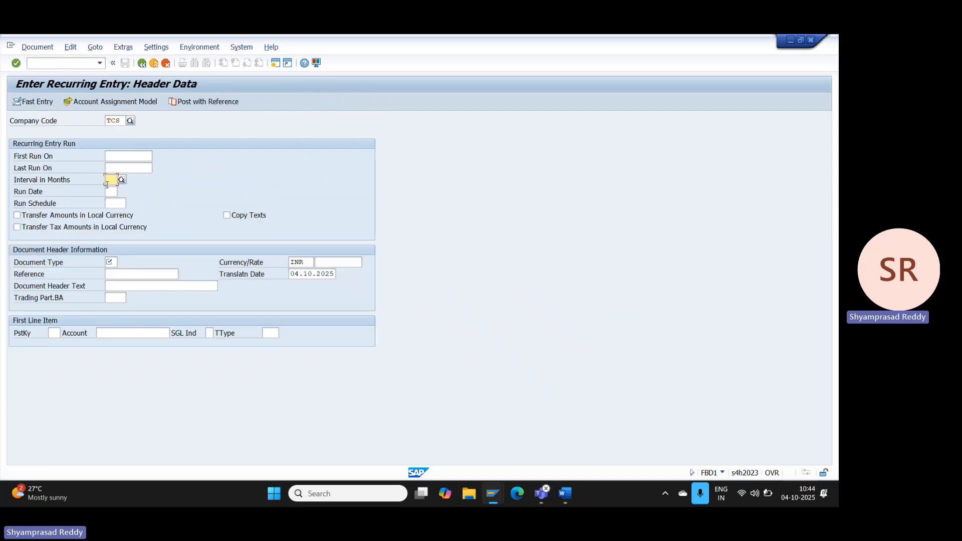
pyautogui.click(121, 180)
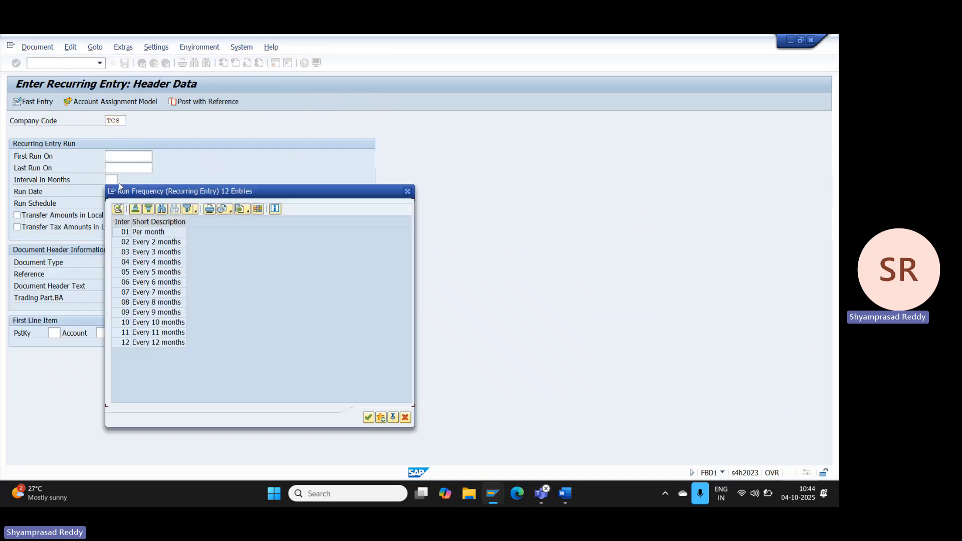
pyautogui.doubleClick(150, 232)
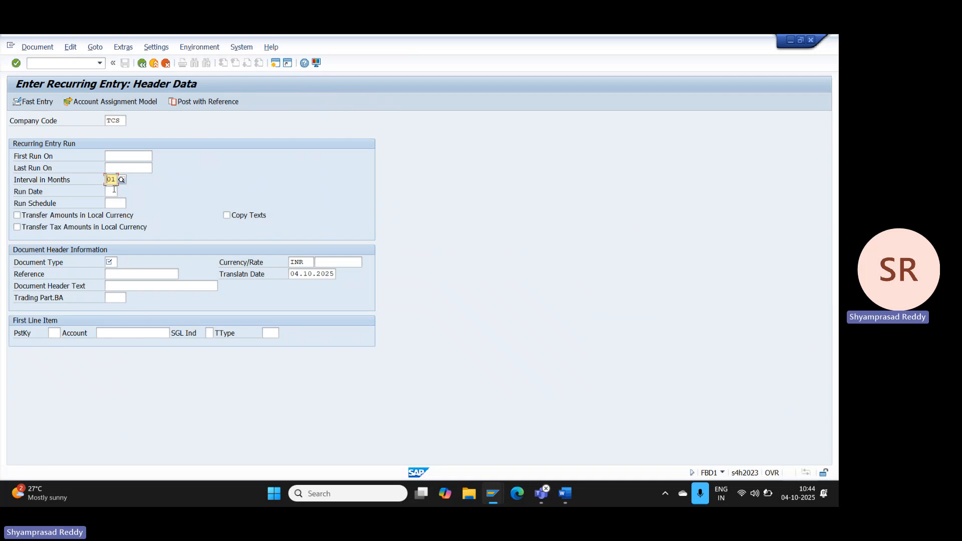
# Step: Examine the possible values for the run date and close the list without choosing one
pyautogui.click(114, 190)
pyautogui.click(119, 191)
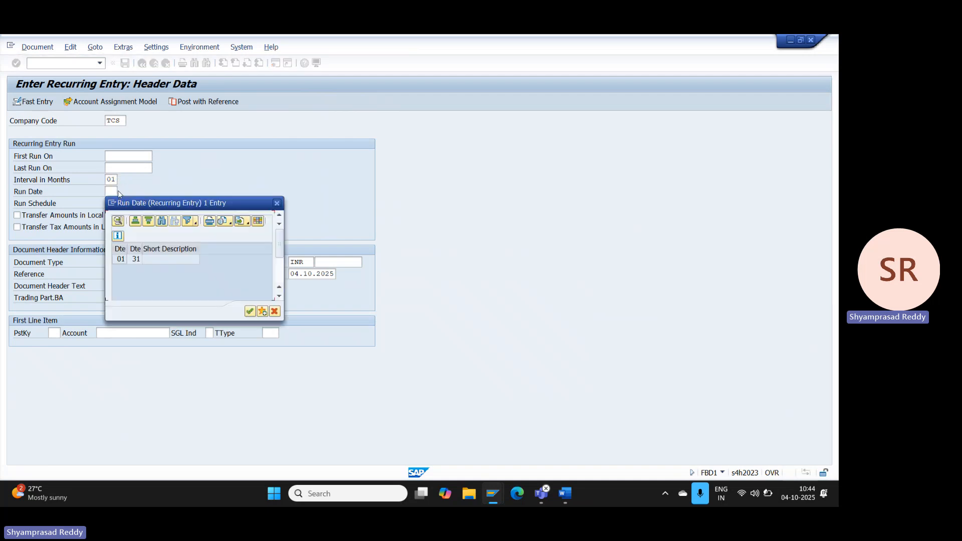
pyautogui.click(124, 261)
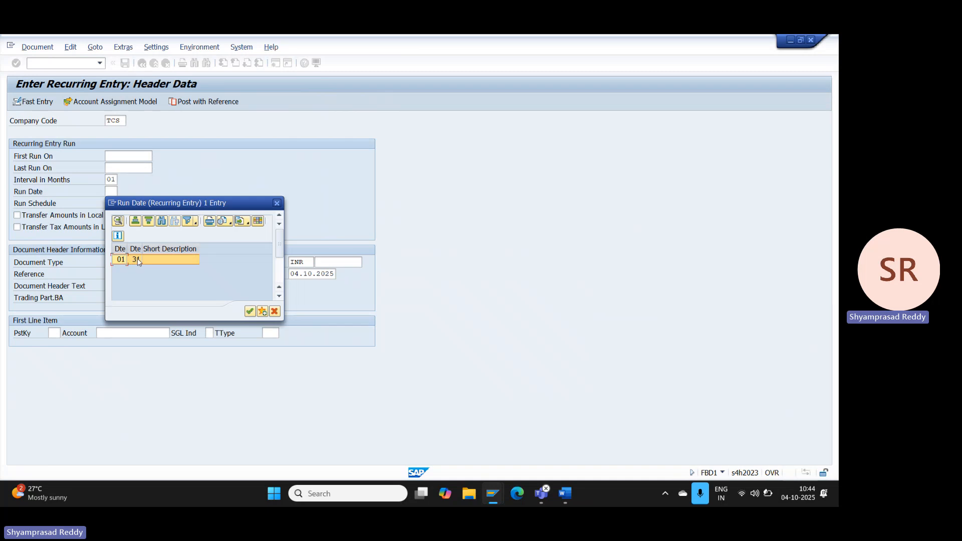
pyautogui.click(277, 202)
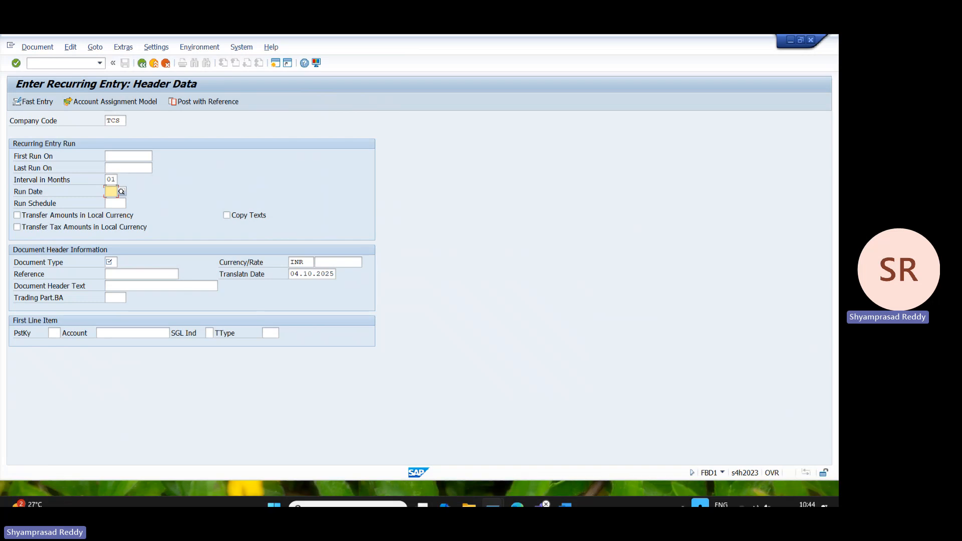
pyautogui.click(543, 497)
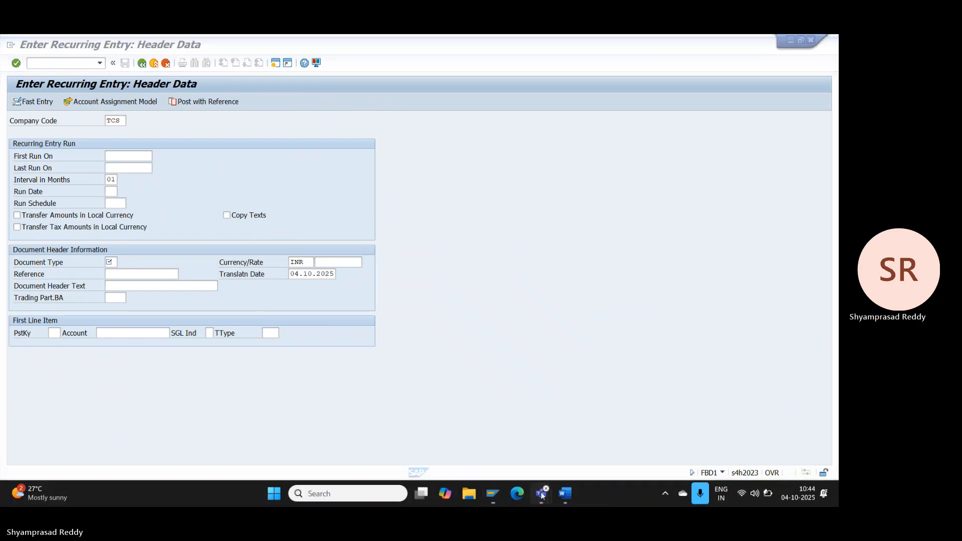
pyautogui.click(516, 428)
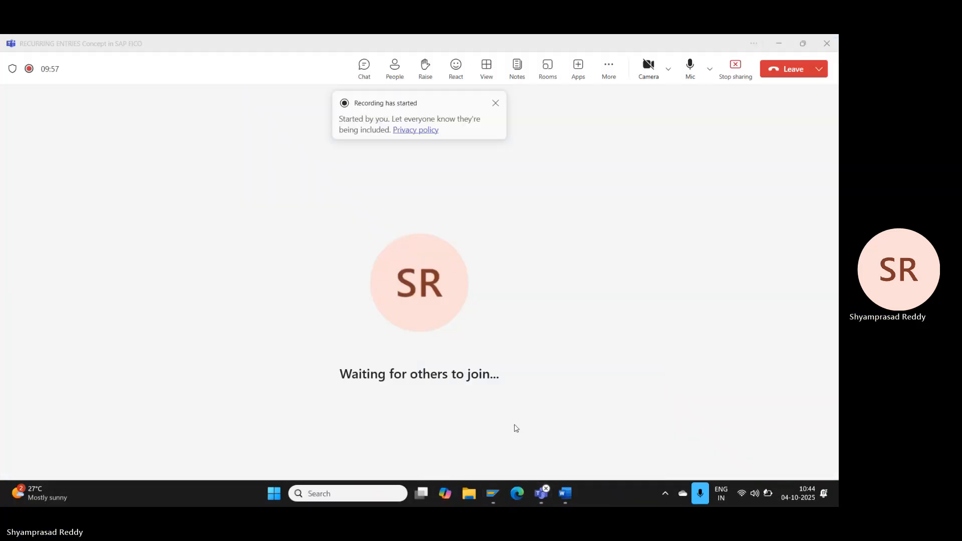
pyautogui.click(608, 71)
pyautogui.click(618, 100)
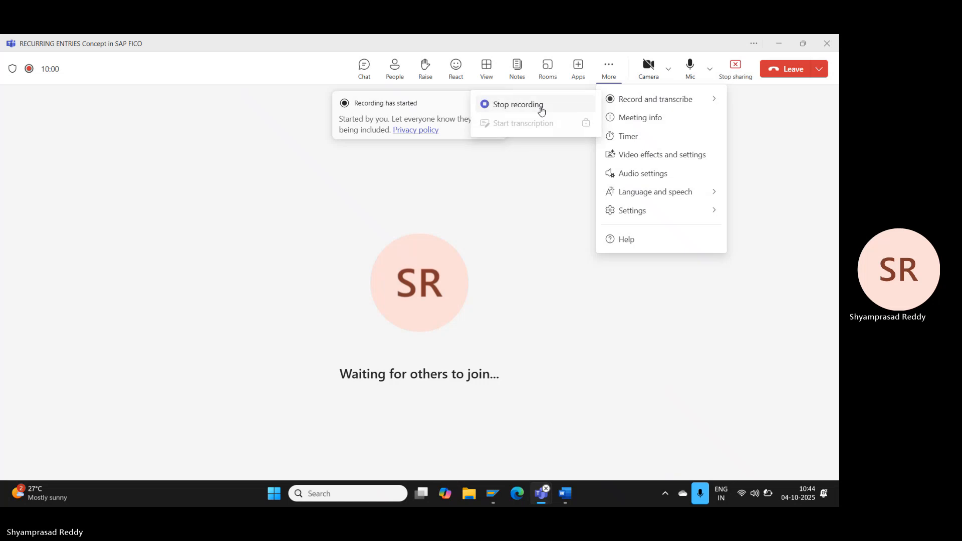
pyautogui.click(536, 106)
pyautogui.click(499, 275)
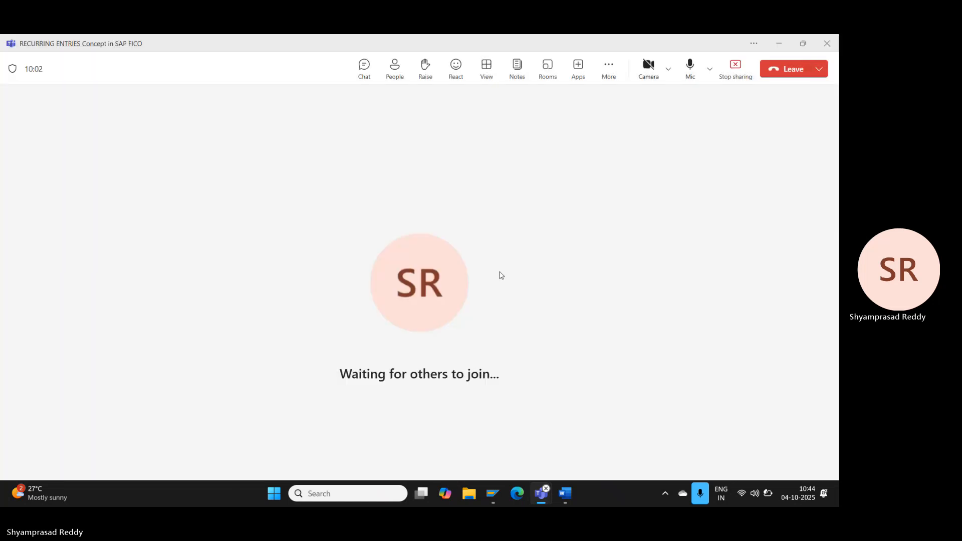